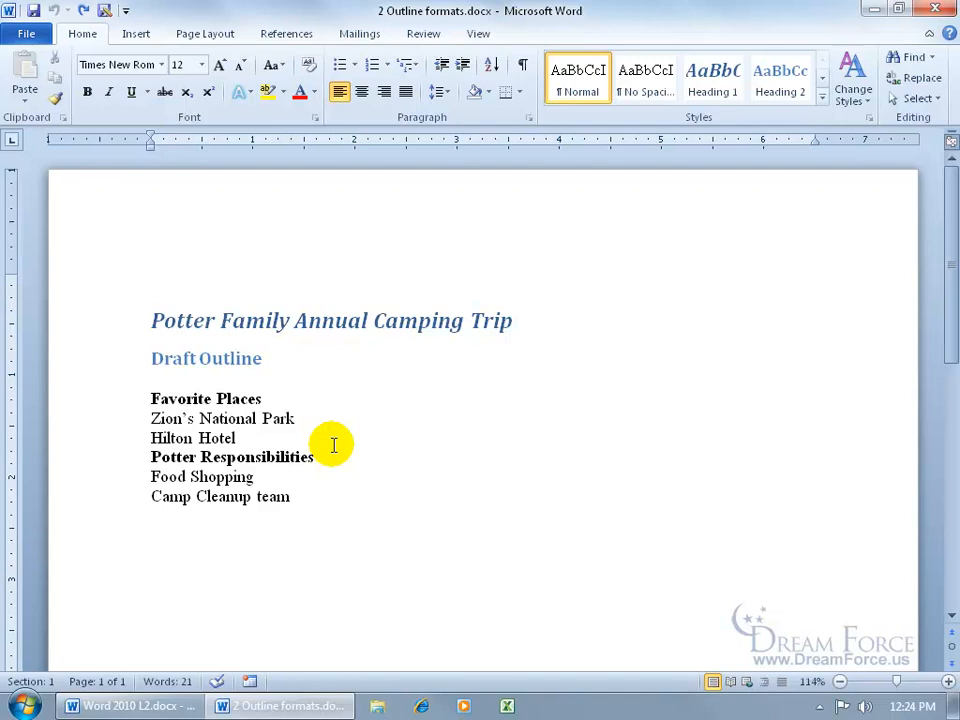
Apply the 1), a), i) multilevel list format to the six lines from Favorite Places to Camp Cleanup team.
left_click_drag(324, 490, 149, 403)
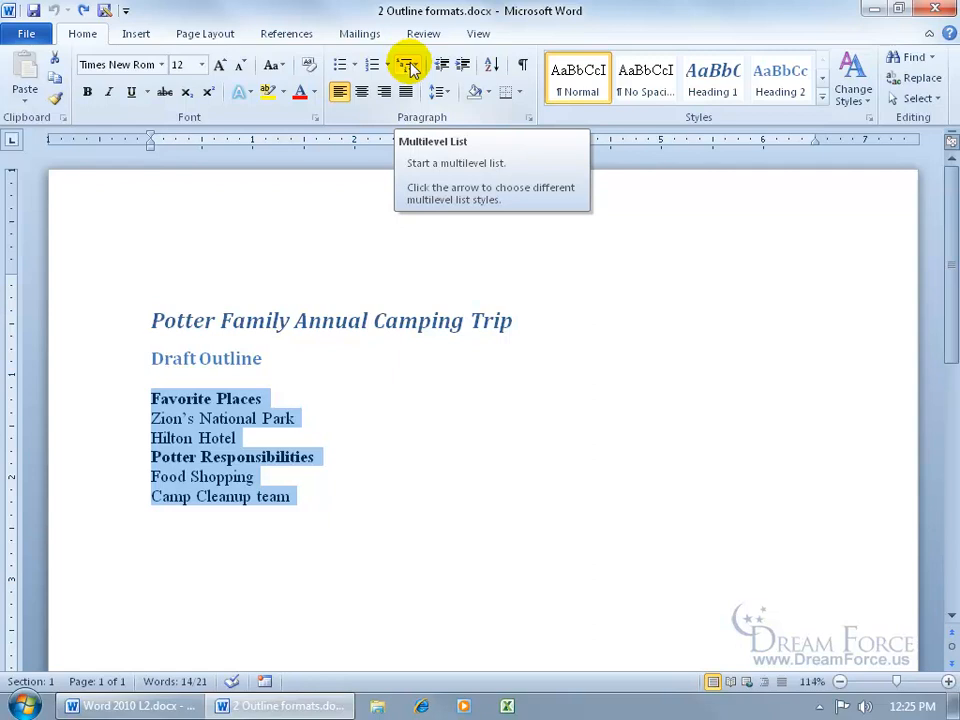
left_click(410, 68)
mouse_move(510, 225)
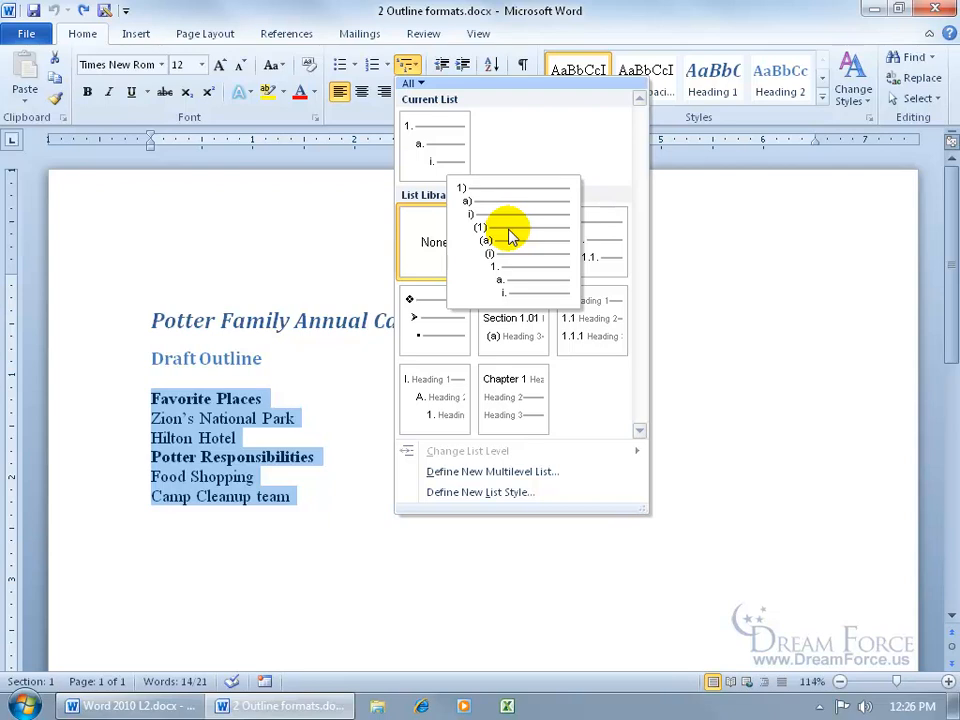
left_click(509, 234)
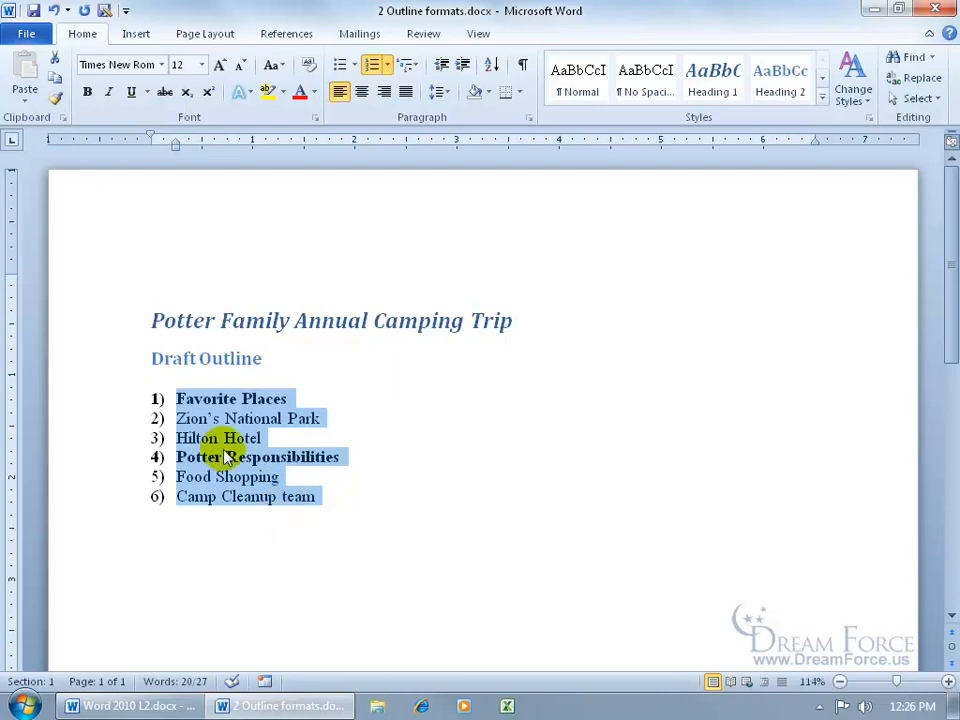
Demote Zion's National Park, Hilton Hotel, Food Shopping and Camp Cleanup team to the second list level.
left_click(195, 424)
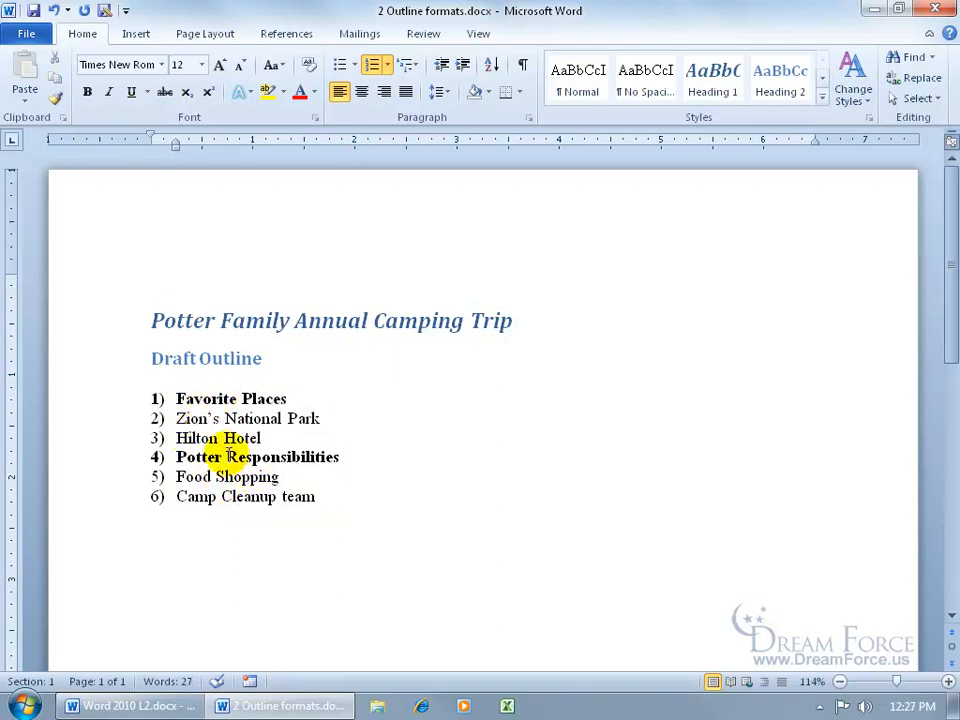
left_click_drag(174, 418, 248, 430)
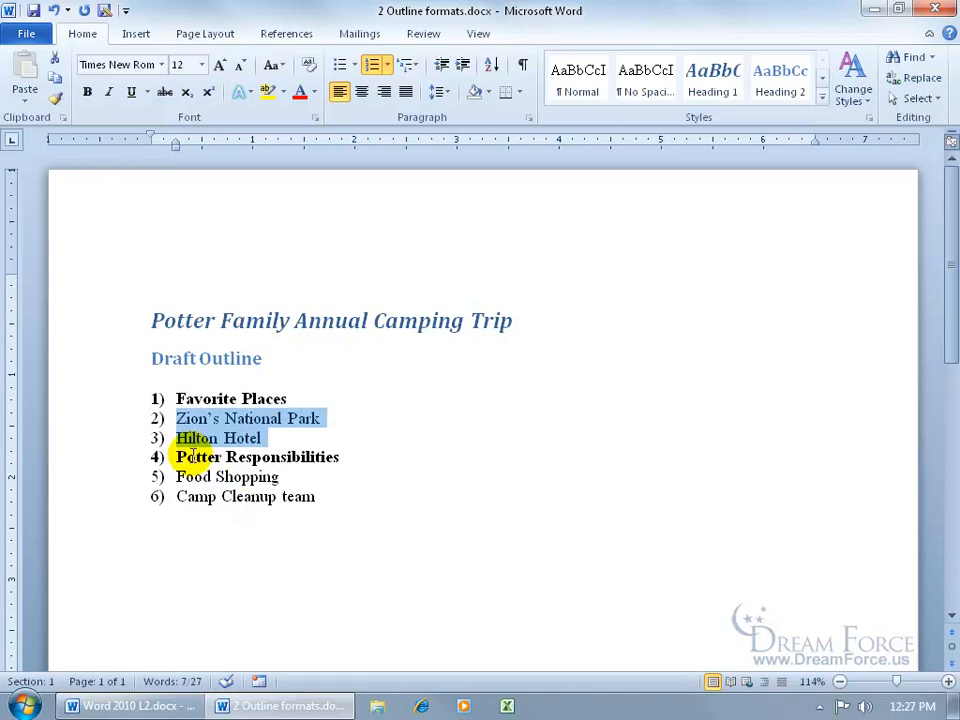
left_click_drag(177, 477, 300, 492)
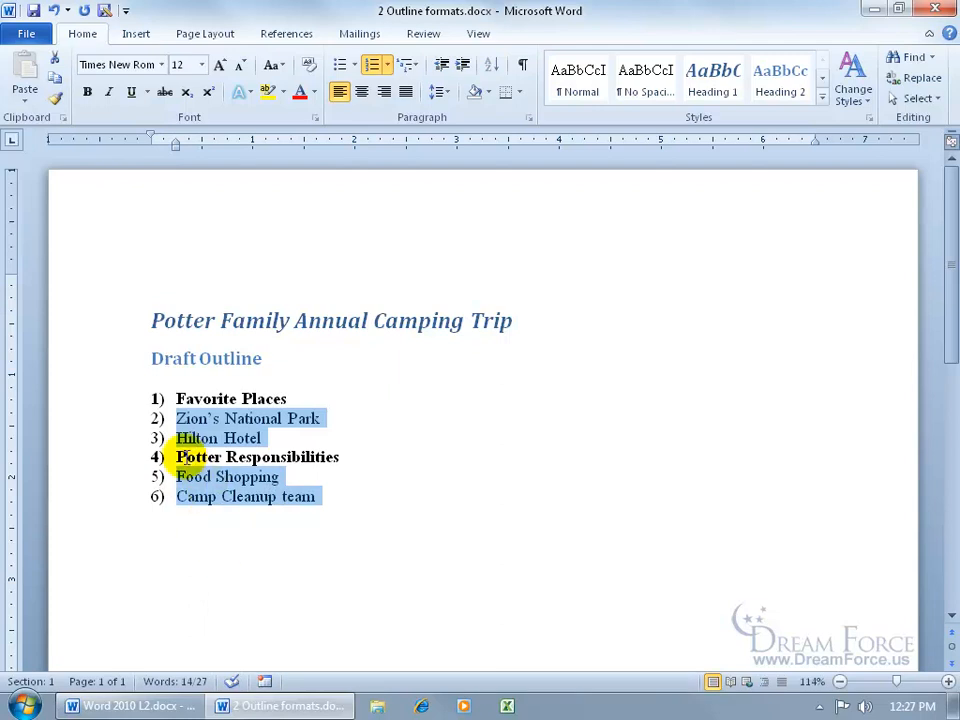
left_click_drag(185, 457, 212, 457)
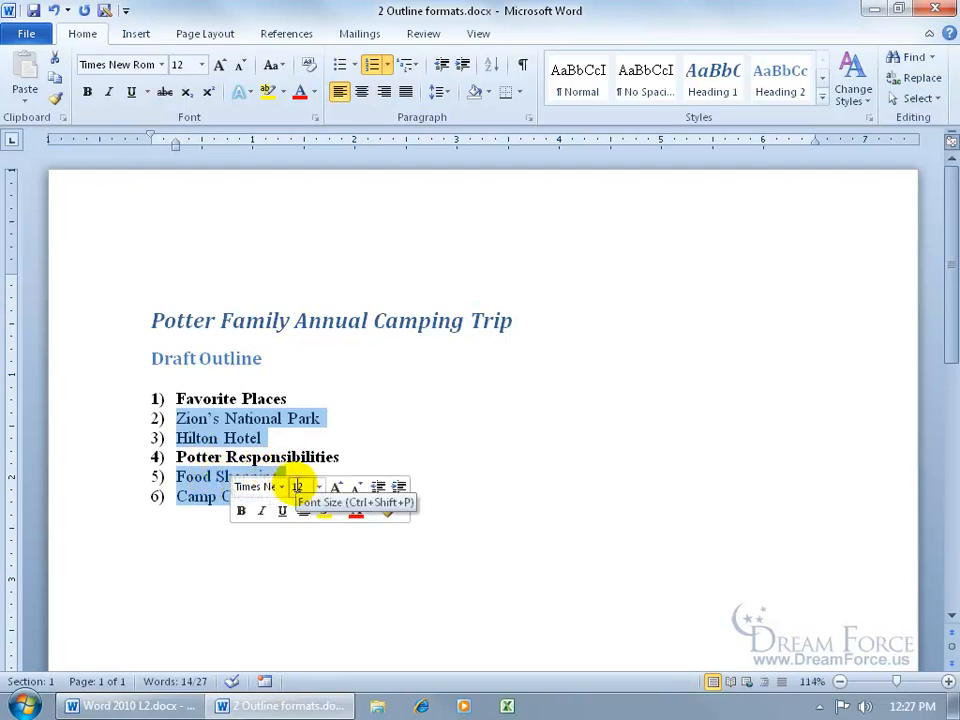
left_click(397, 488)
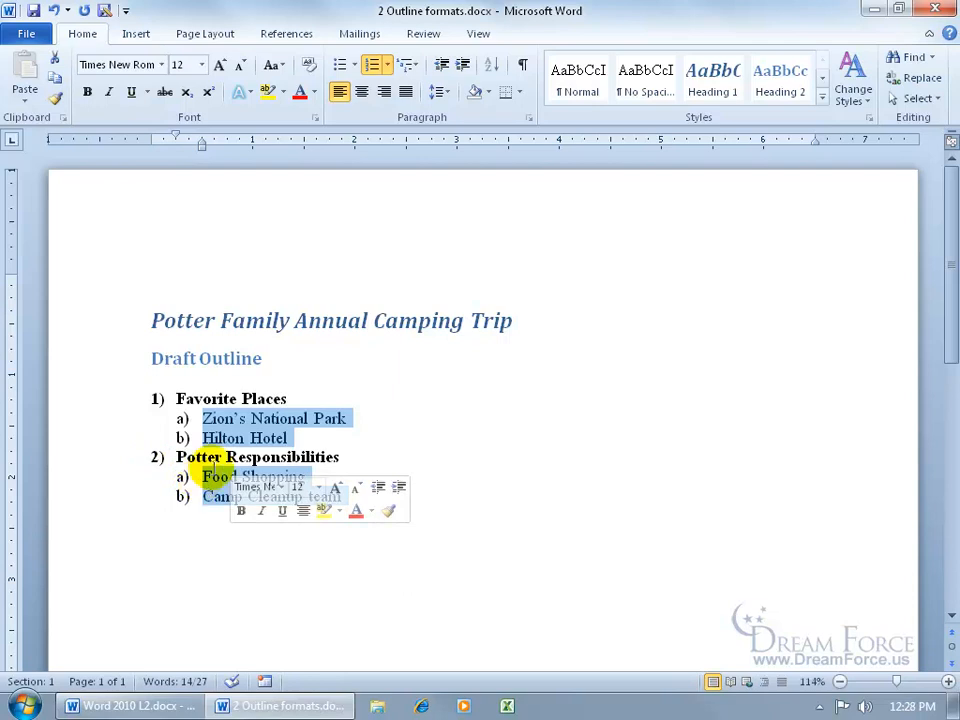
Undo the indent, and alternately demote and promote the same four list items, ending at the second level.
left_click(54, 10)
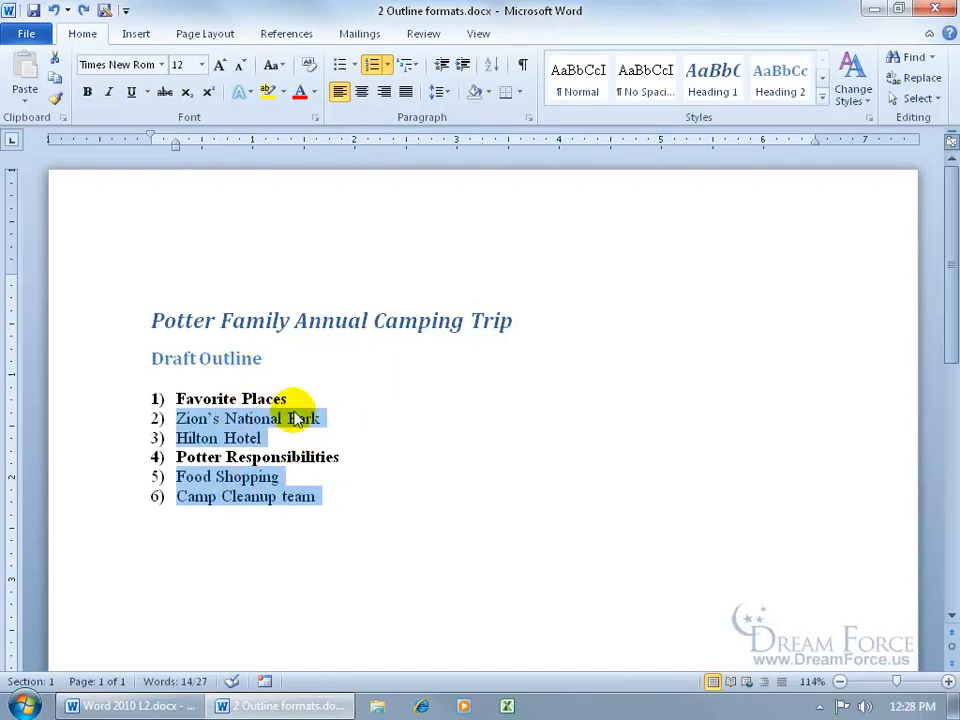
right_click(218, 428)
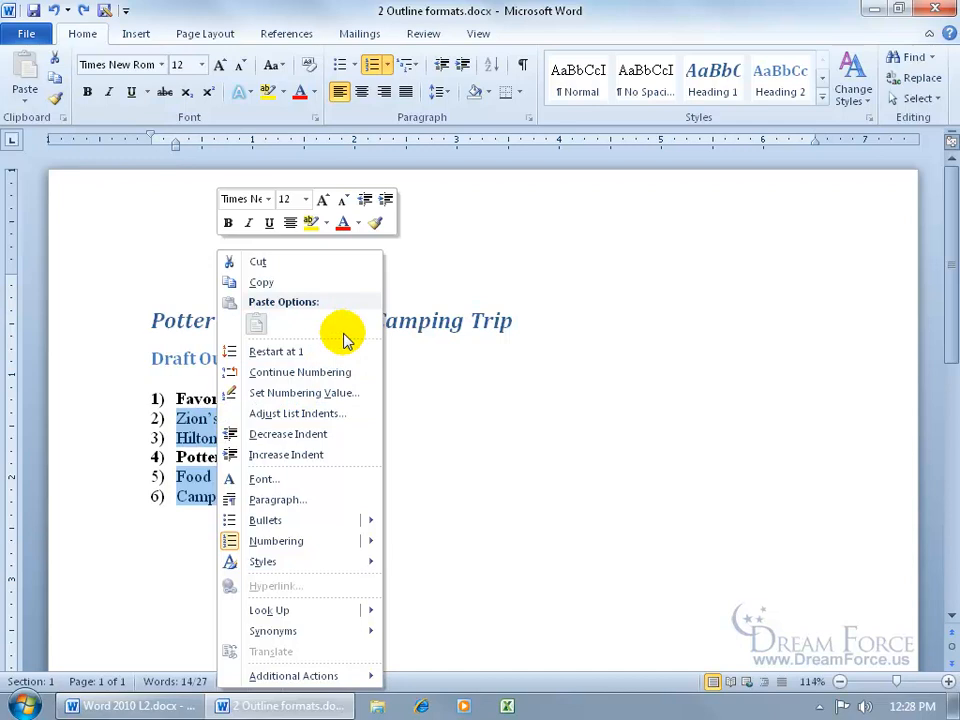
left_click(386, 199)
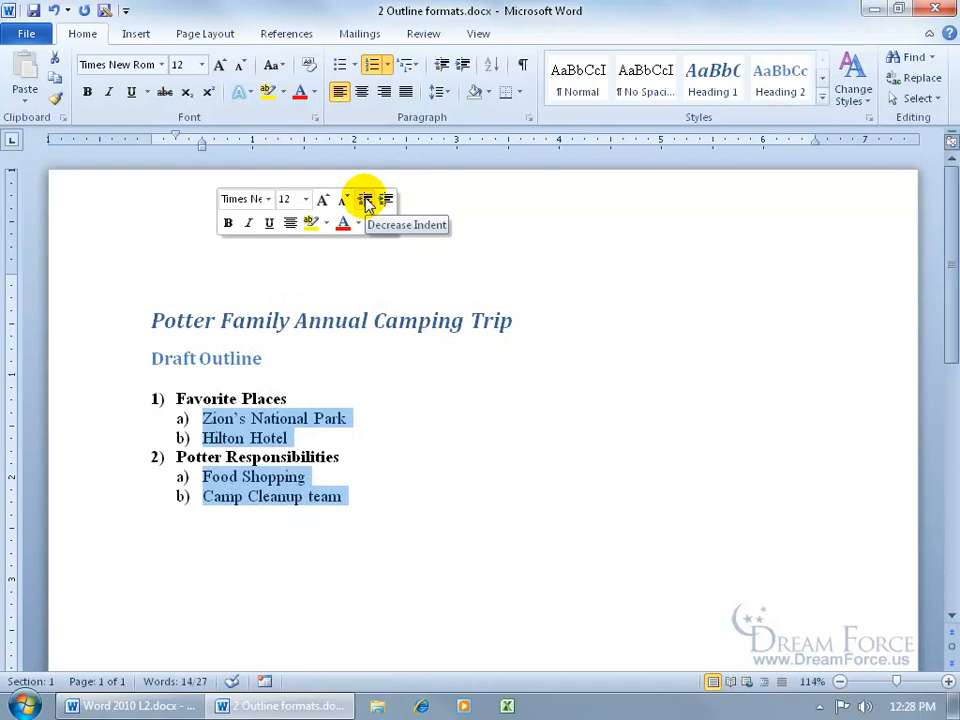
left_click(365, 200)
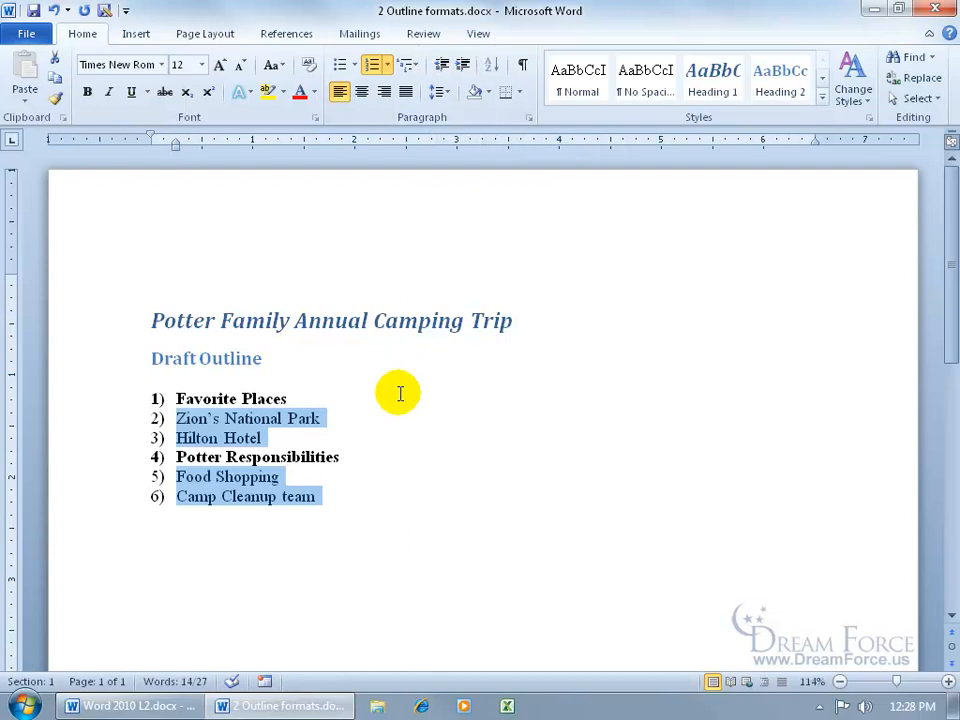
key("Tab")
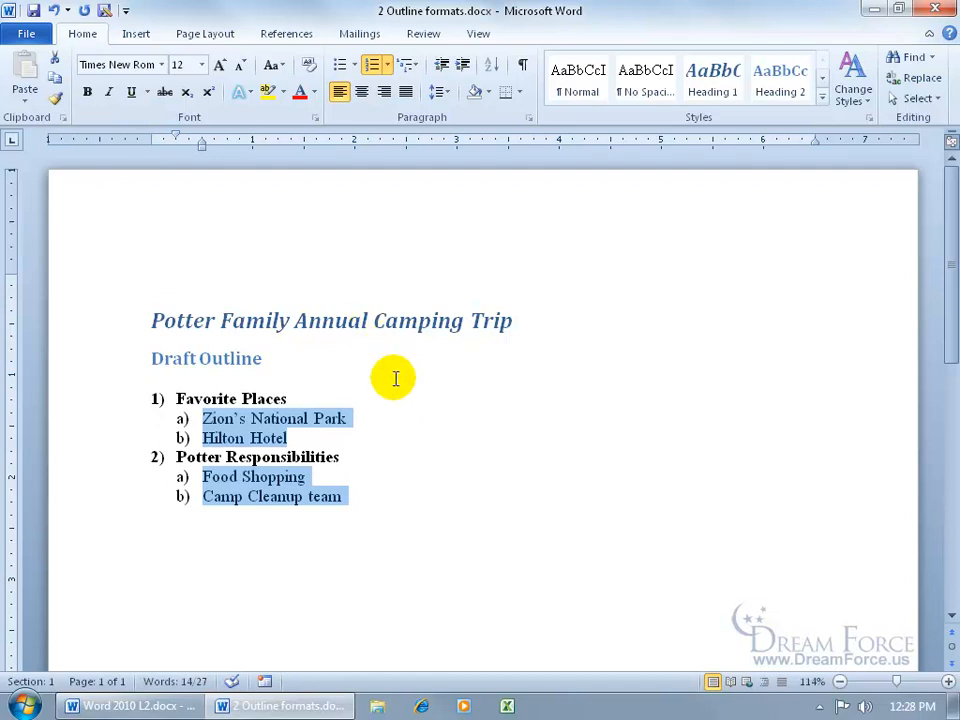
key("shift+Tab")
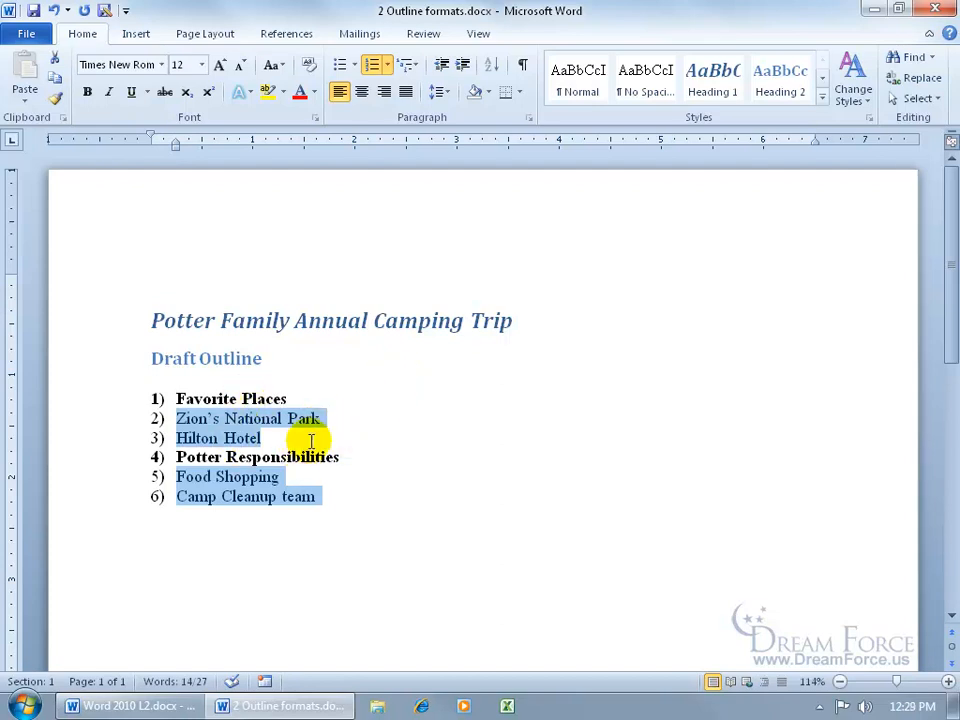
key("Tab")
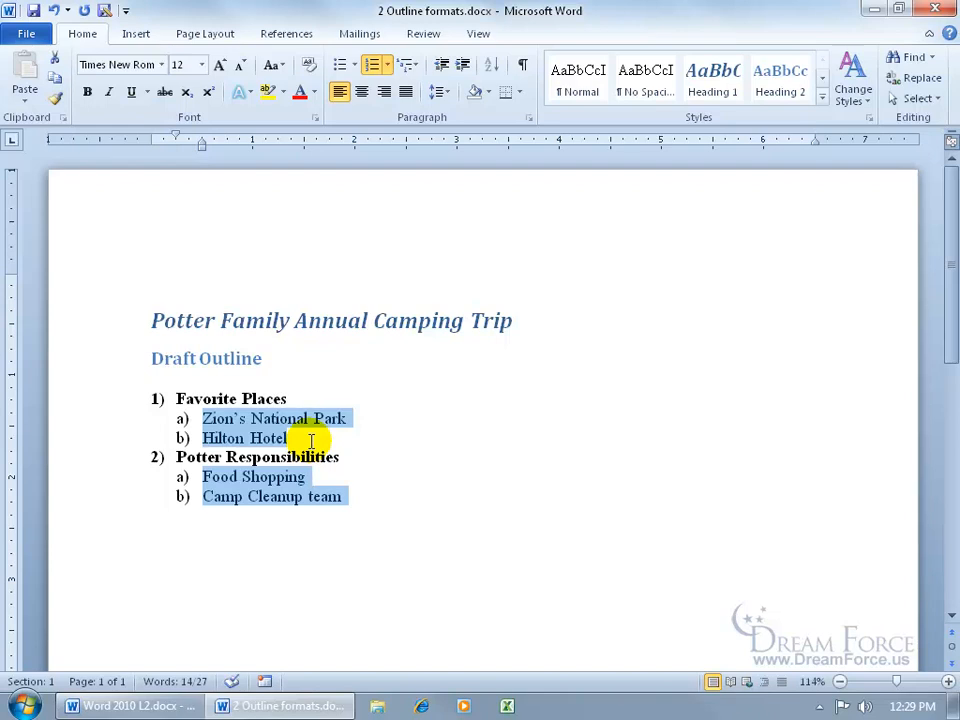
Add two team members' first names as separate items below Camp Cleanup team and demote both to the third level.
left_click(347, 495)
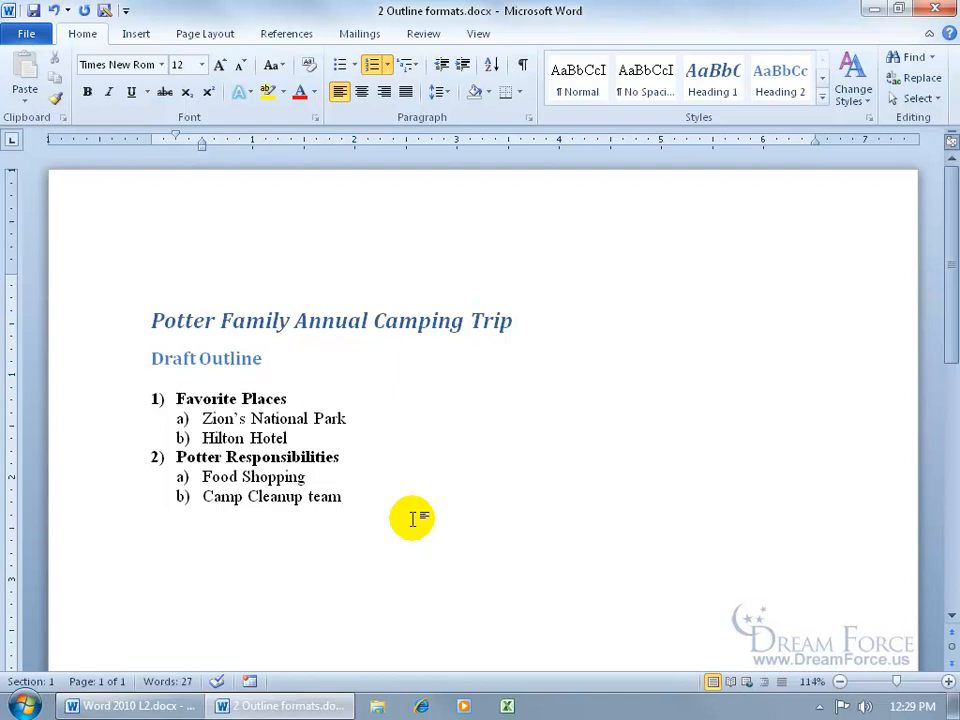
key("Return")
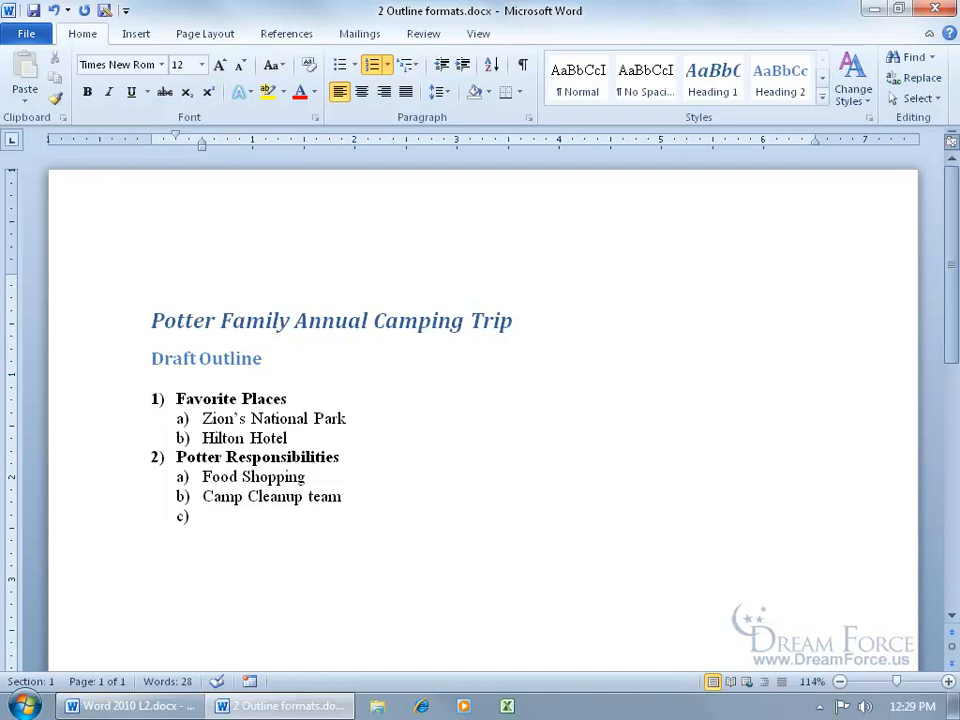
type("John")
key("Return")
type("Suzie")
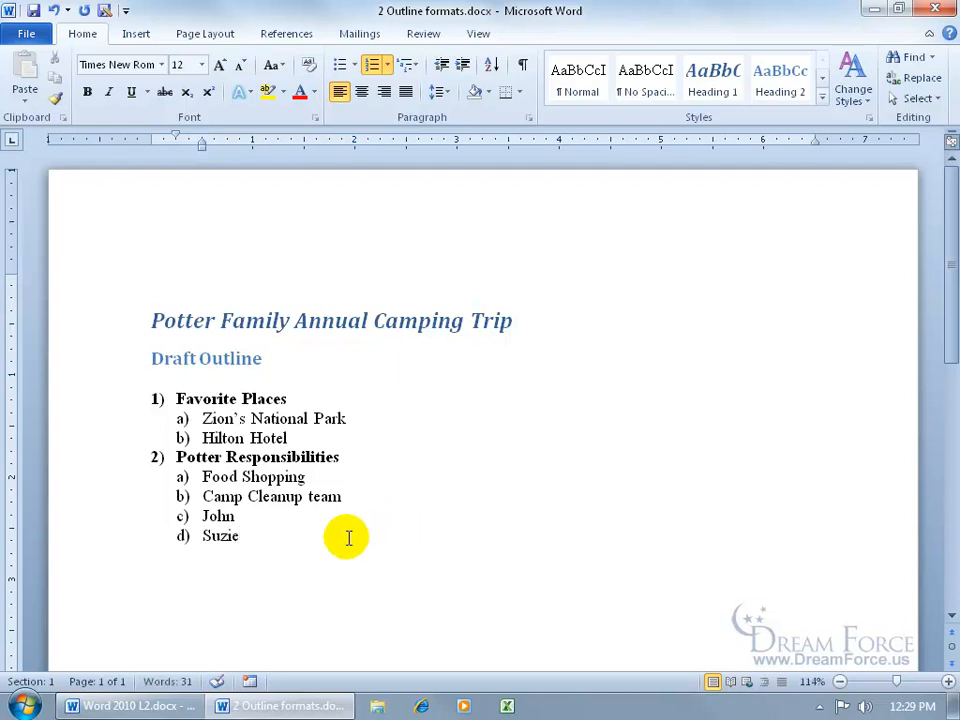
left_click(200, 516, "shift")
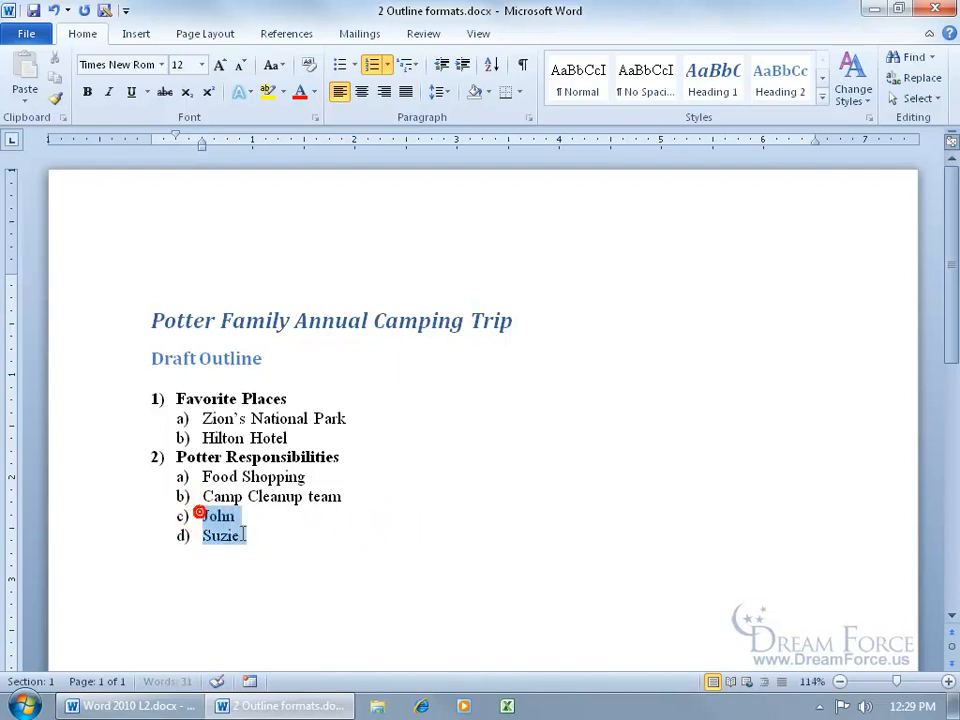
key("Tab")
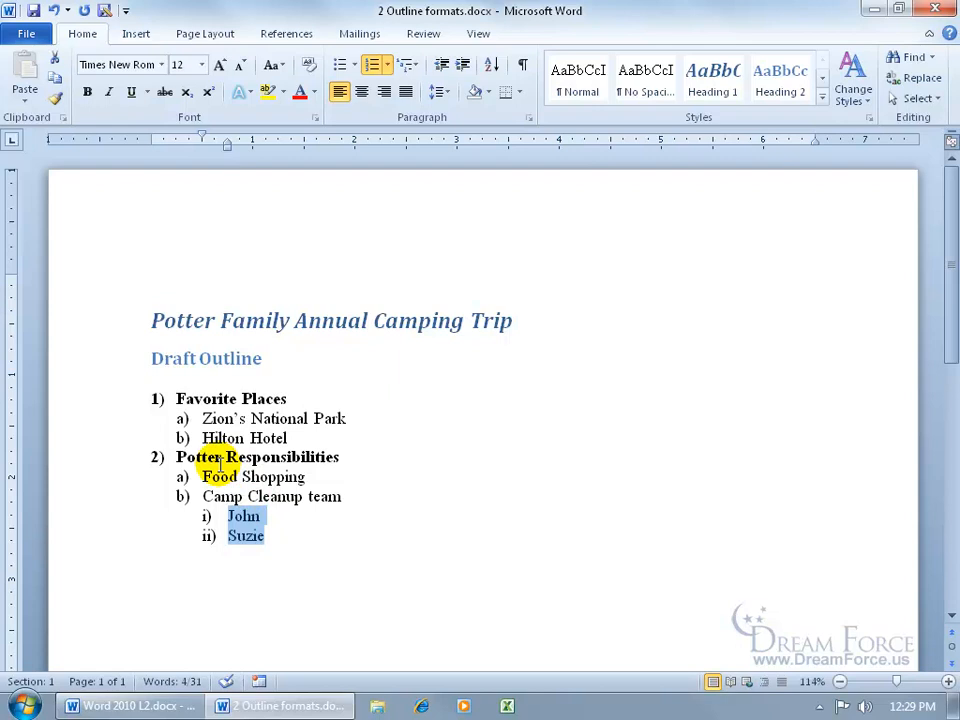
Promote Camp Cleanup team to the first list level and the two names below it to the second level.
left_click(201, 496)
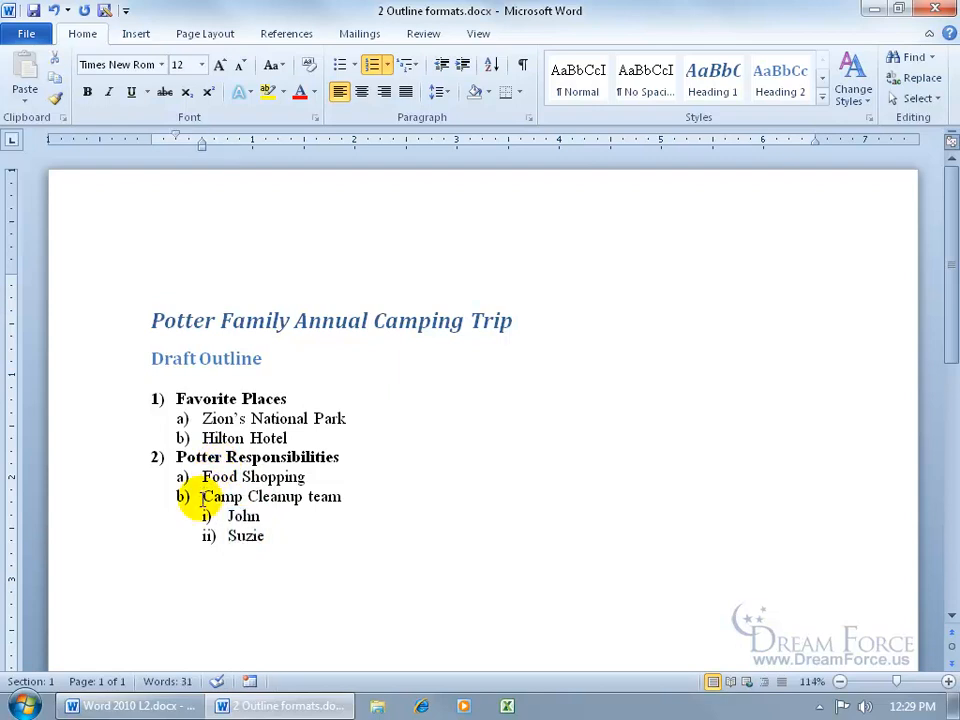
key("shift+Tab")
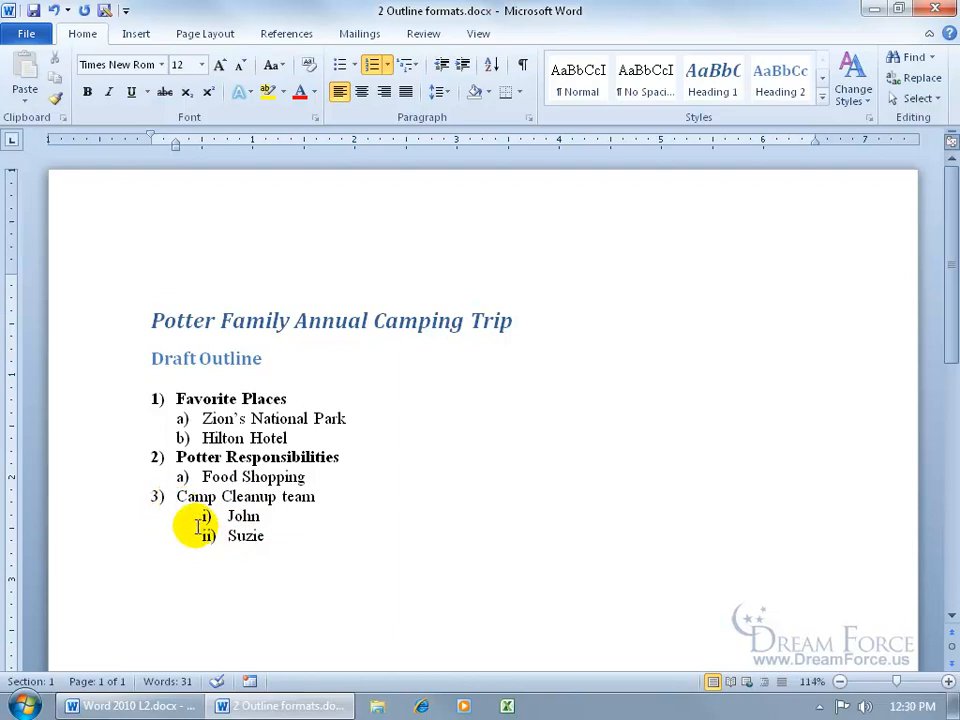
left_click_drag(229, 514, 257, 535)
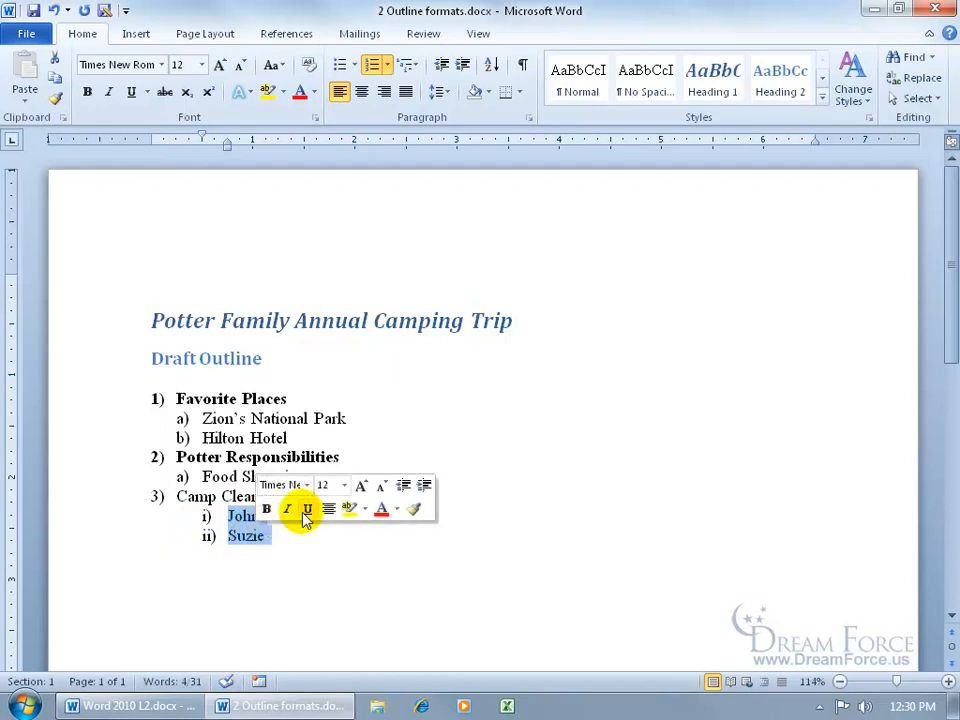
left_click(402, 488)
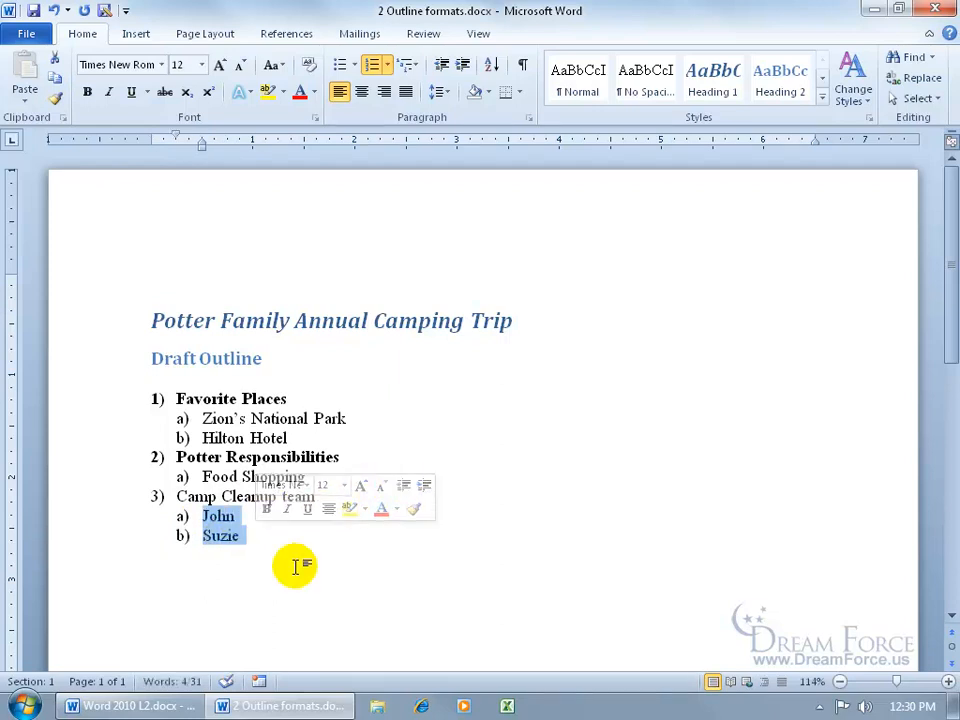
left_click(241, 538)
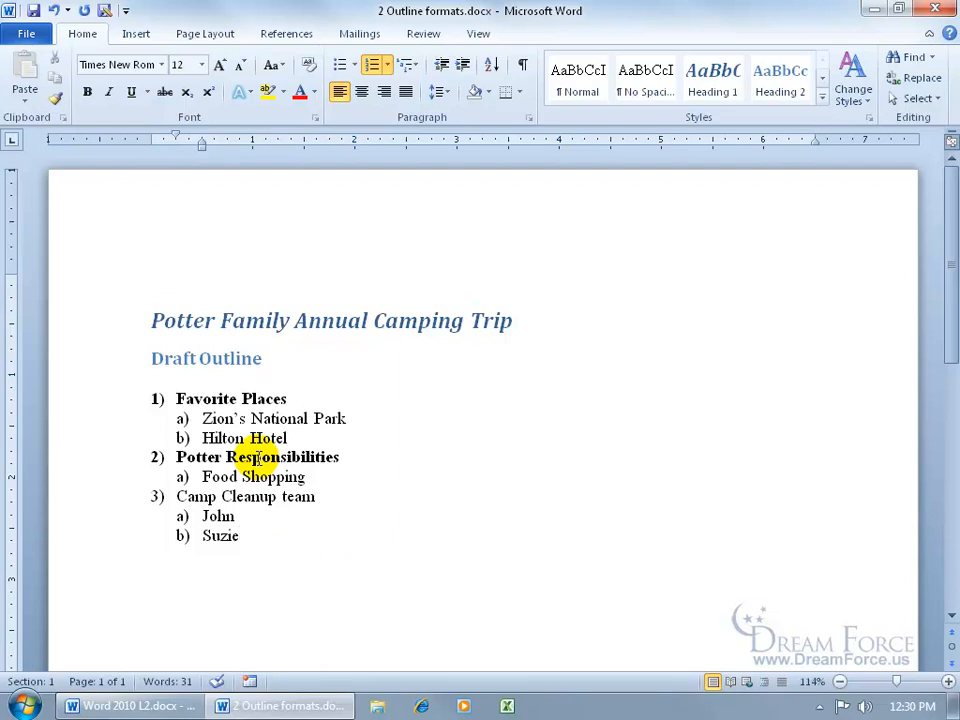
Remove the bold formatting from the first two top-level list items.
left_click_drag(338, 456, 214, 456)
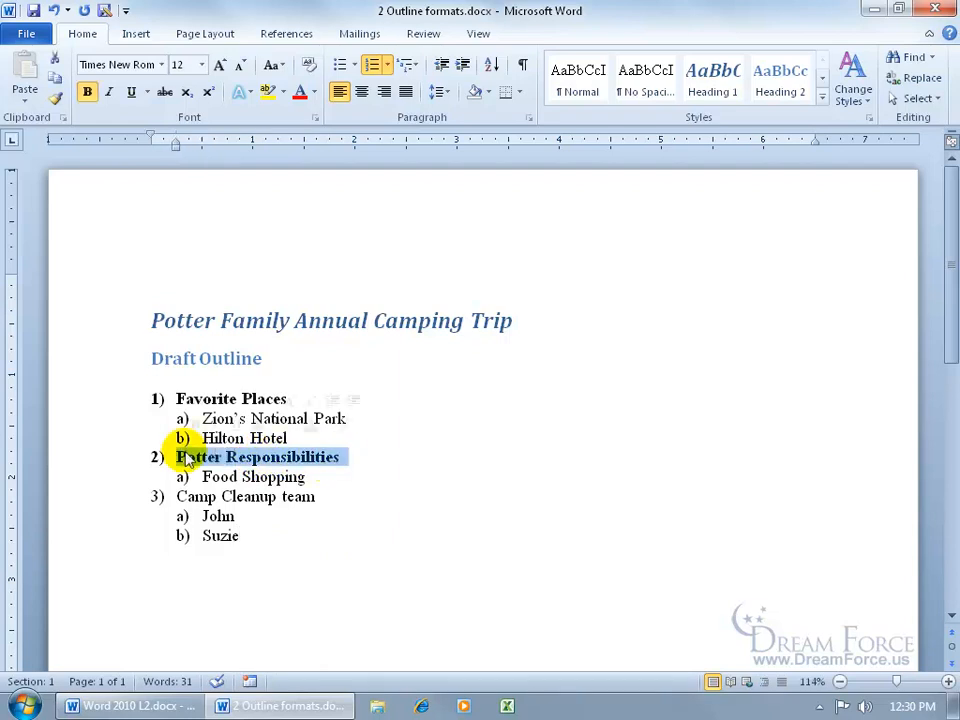
left_click_drag(176, 398, 290, 398)
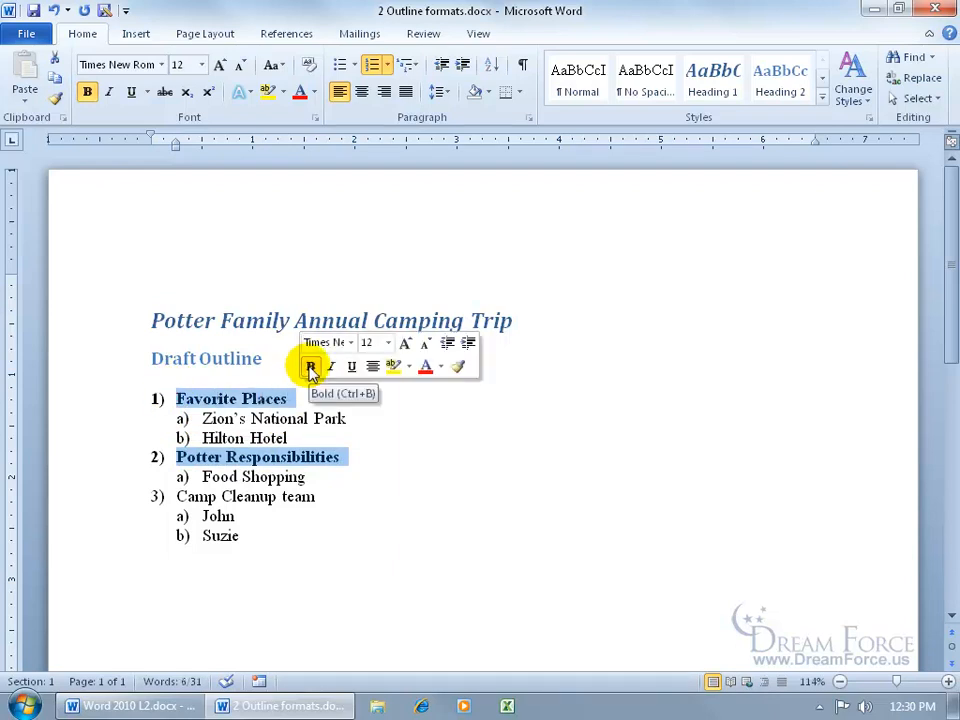
left_click(310, 367)
left_click(272, 418)
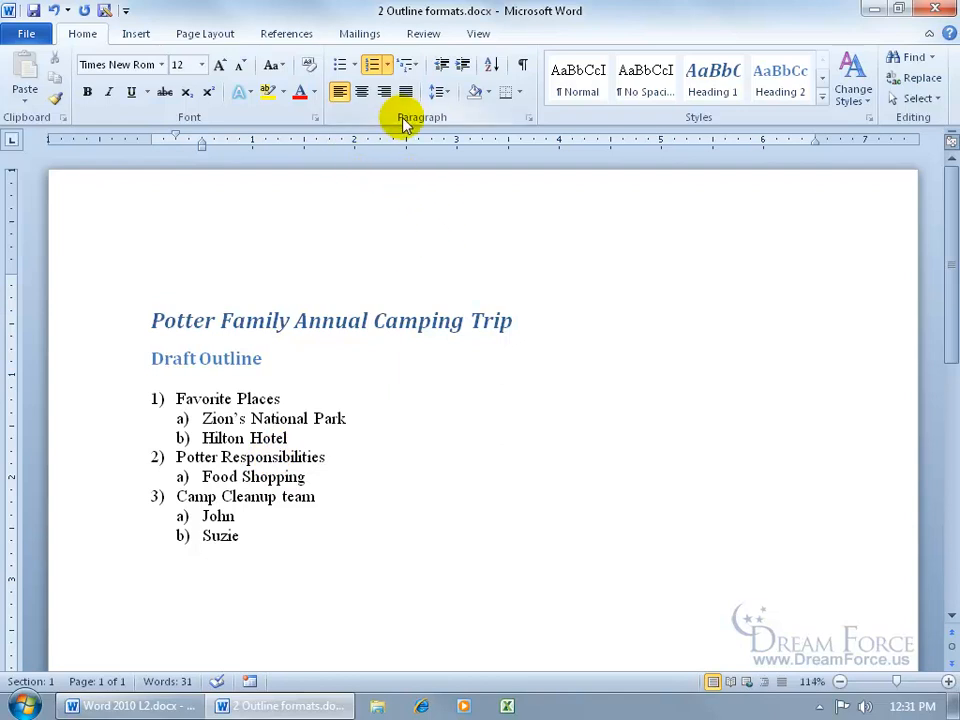
Start a new multilevel list definition and set the number style of level 2 to the green-and-black checkered picture bullet.
left_click(412, 68)
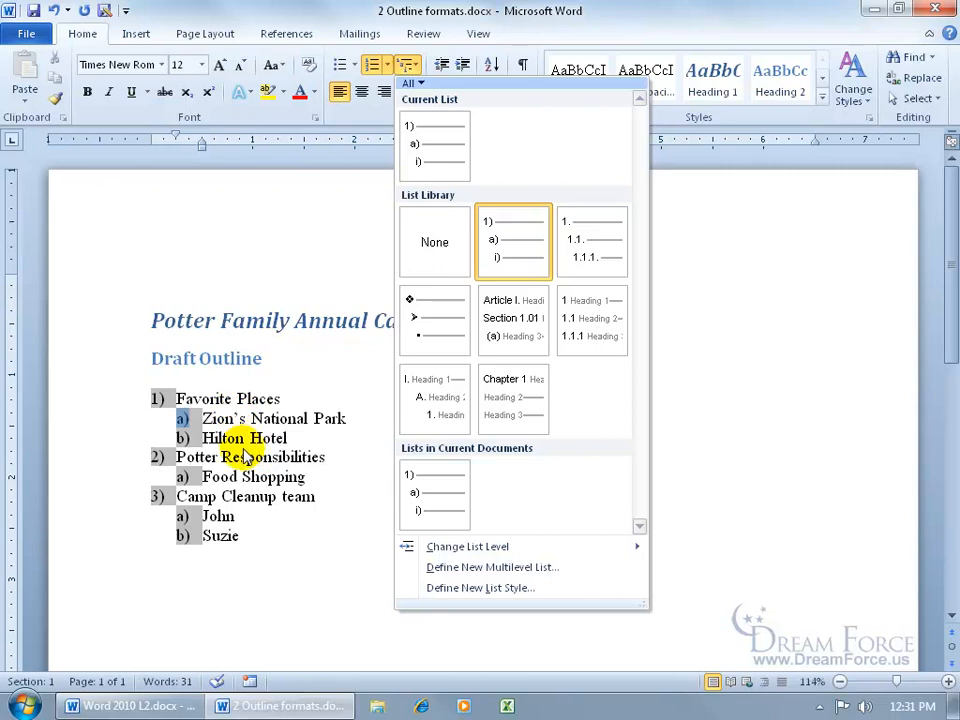
left_click(540, 571)
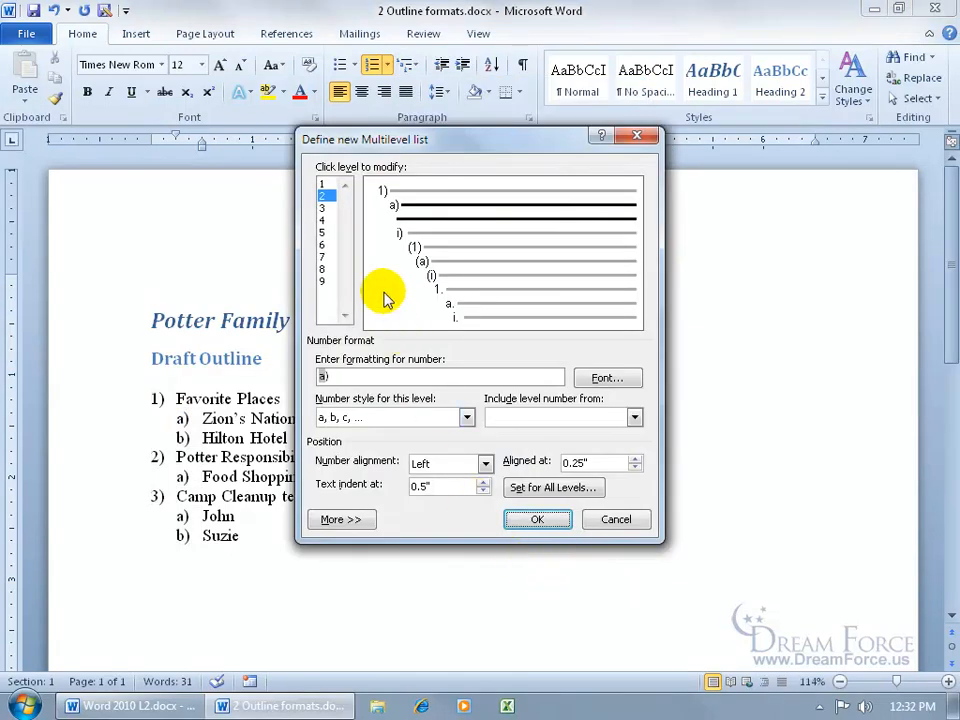
left_click(325, 186)
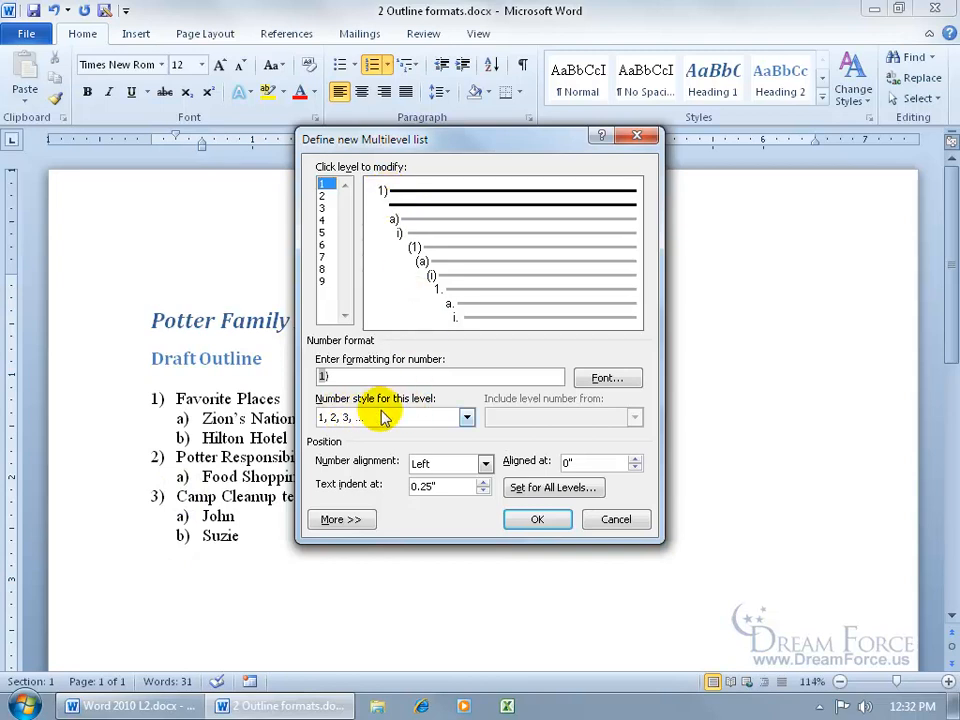
left_click(466, 417)
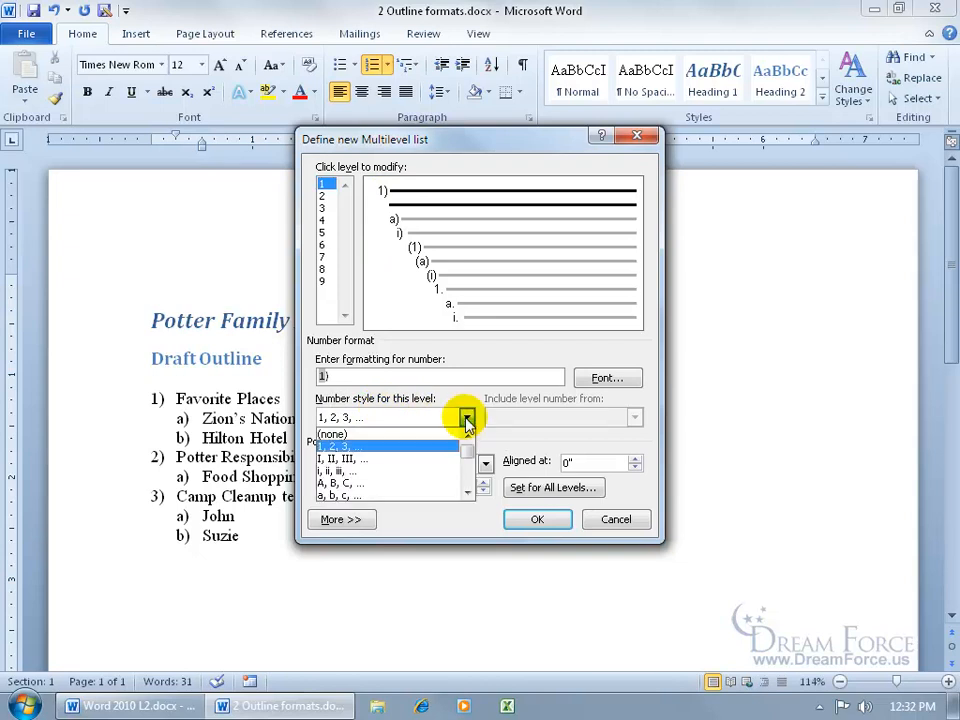
left_click(323, 198)
left_click(323, 198)
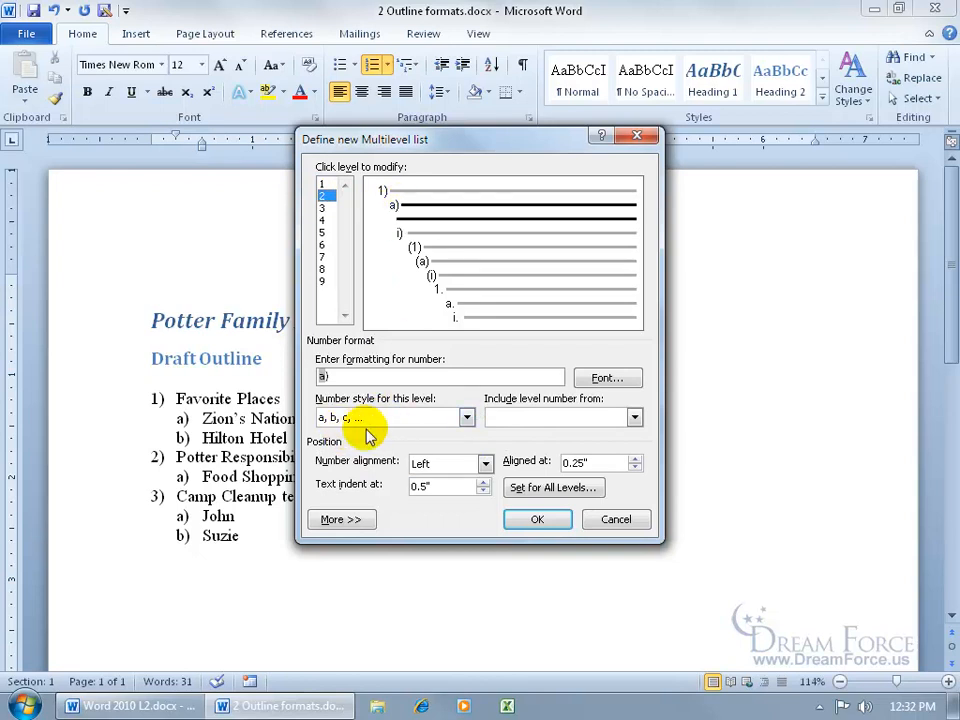
left_click(465, 418)
left_click_drag(465, 446, 467, 476)
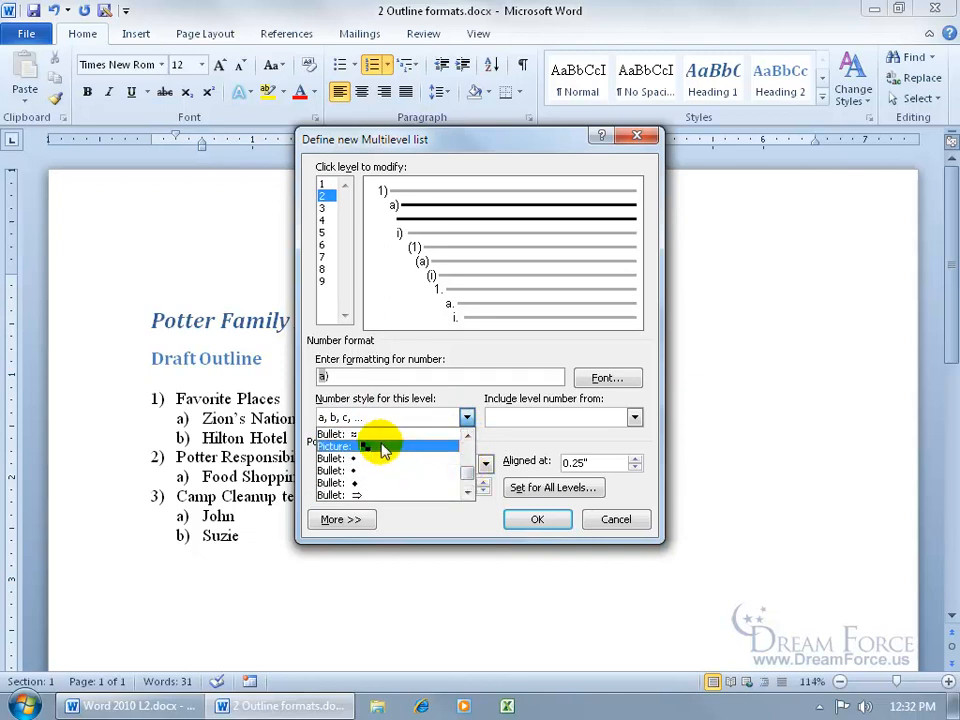
left_click(383, 450)
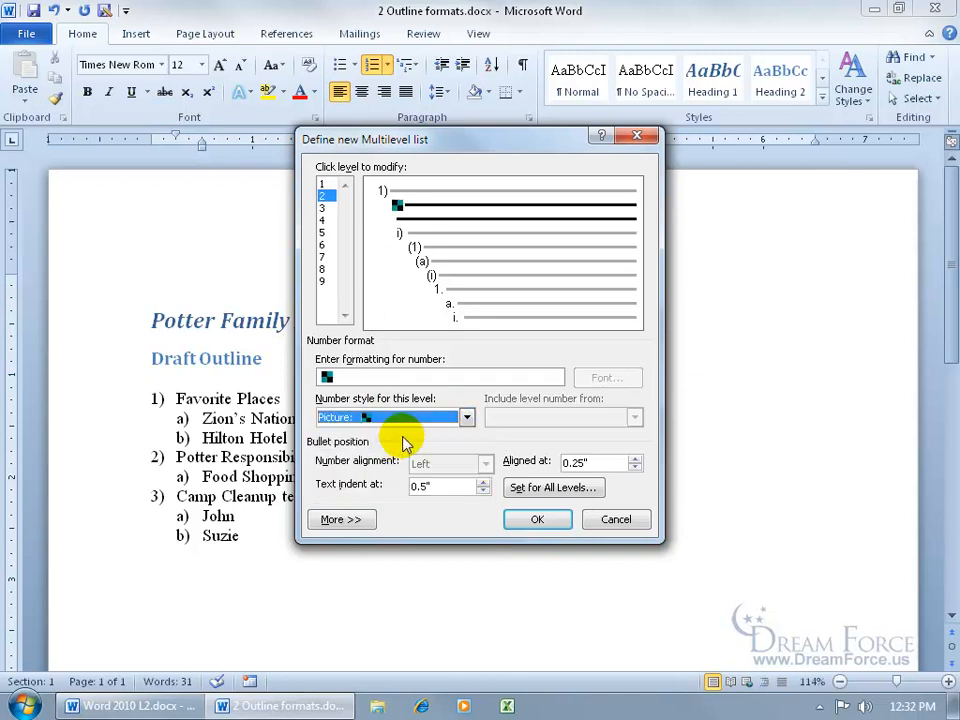
left_click(466, 418)
left_click(469, 471)
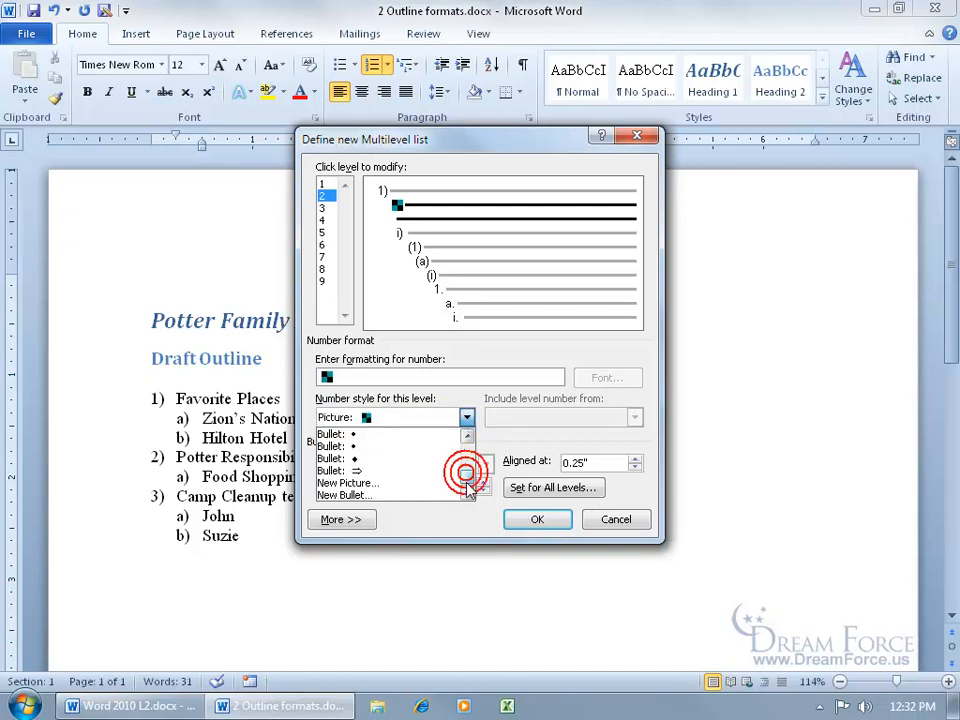
left_click(424, 488)
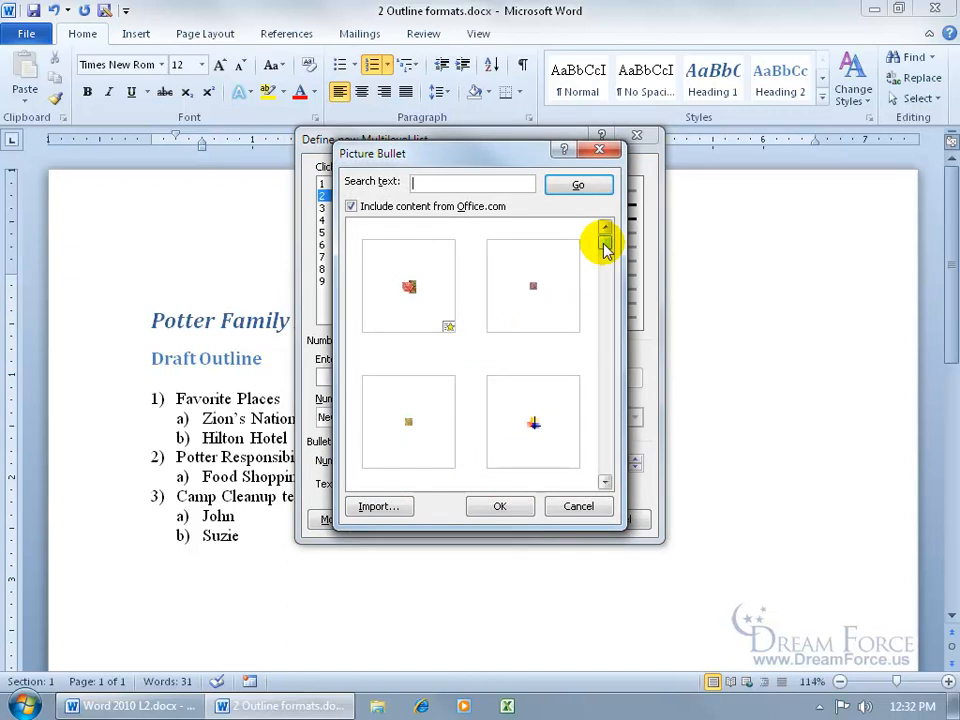
left_click(378, 507)
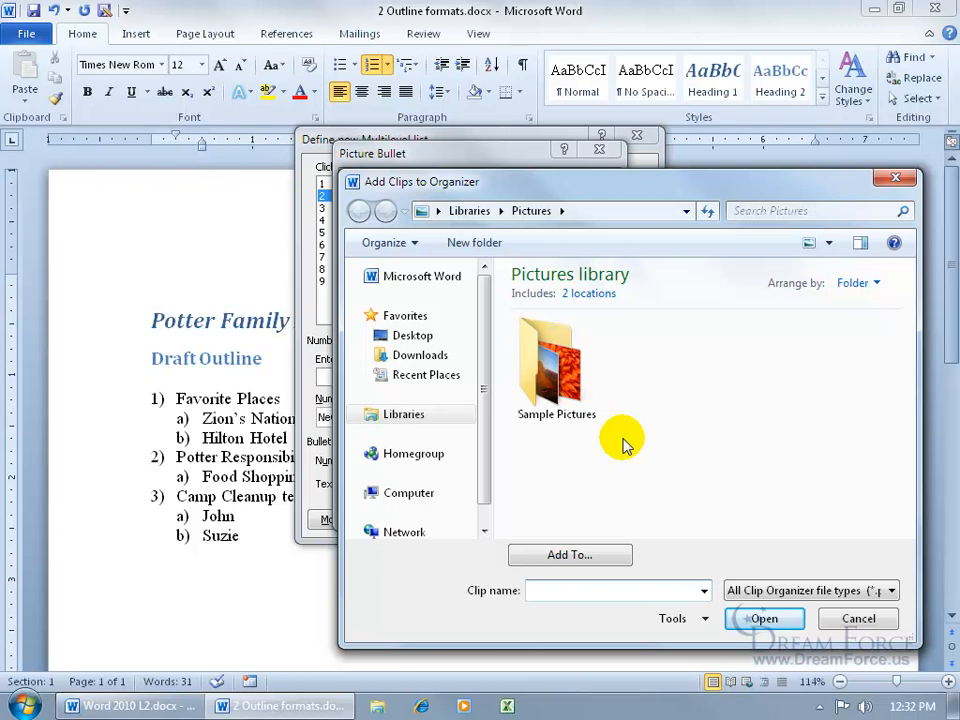
left_click(855, 620)
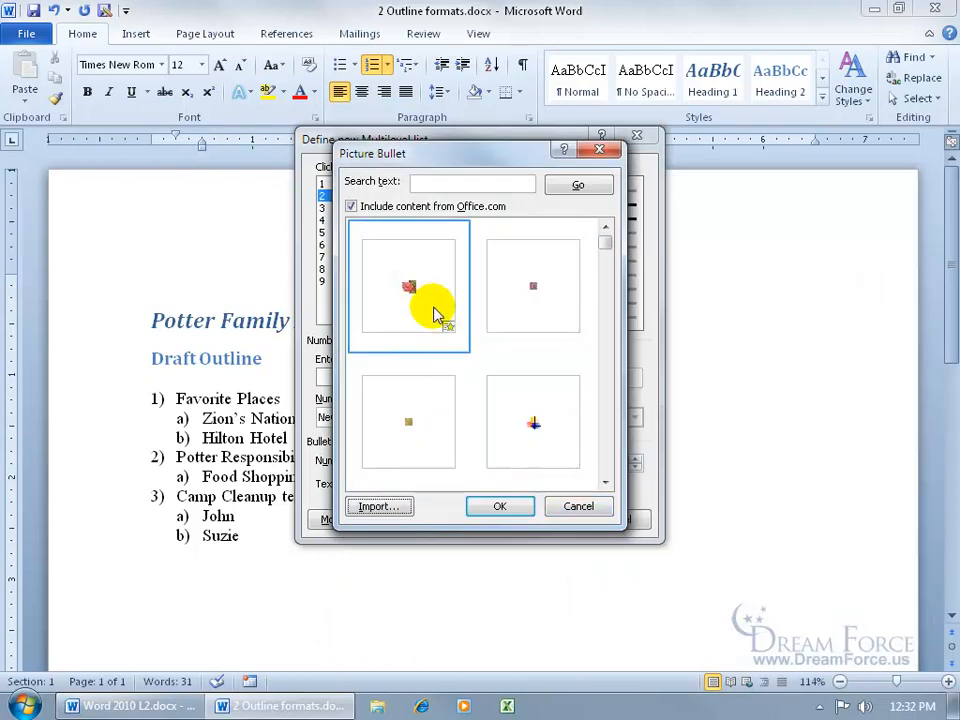
left_click(574, 507)
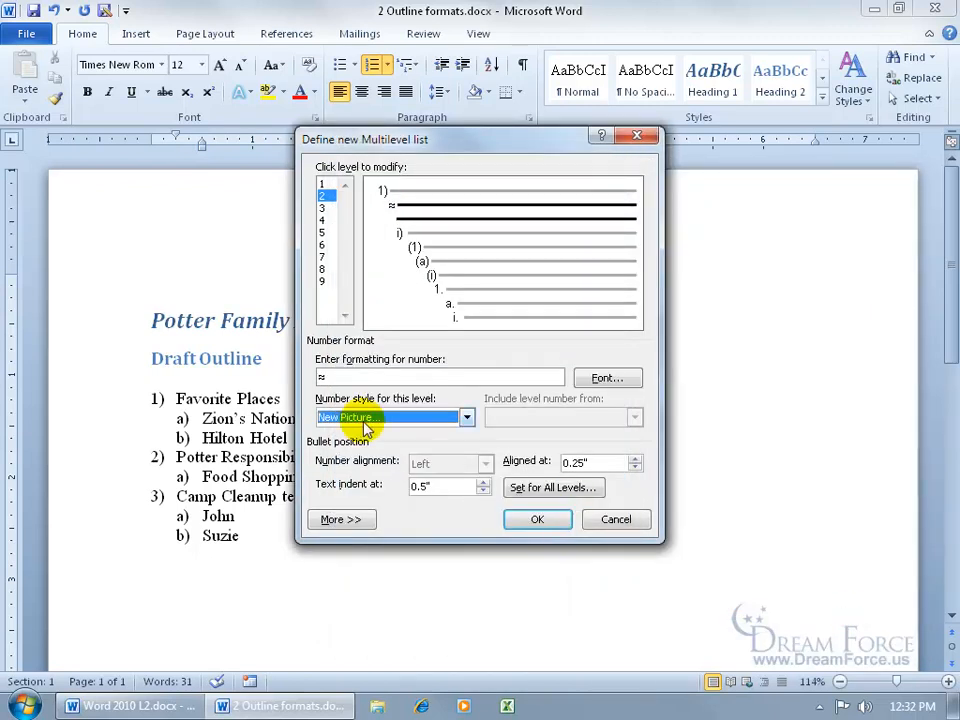
Set level 2's number style to a new bullet using the ≈ symbol, character code 187 in the Symbol font.
left_click(466, 418)
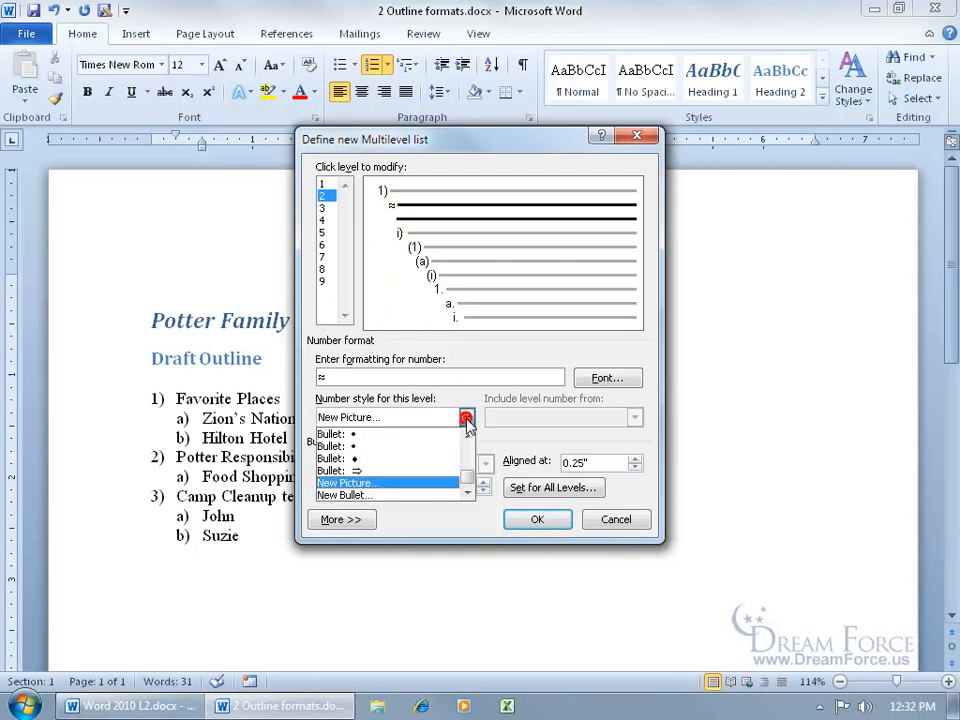
left_click(435, 494)
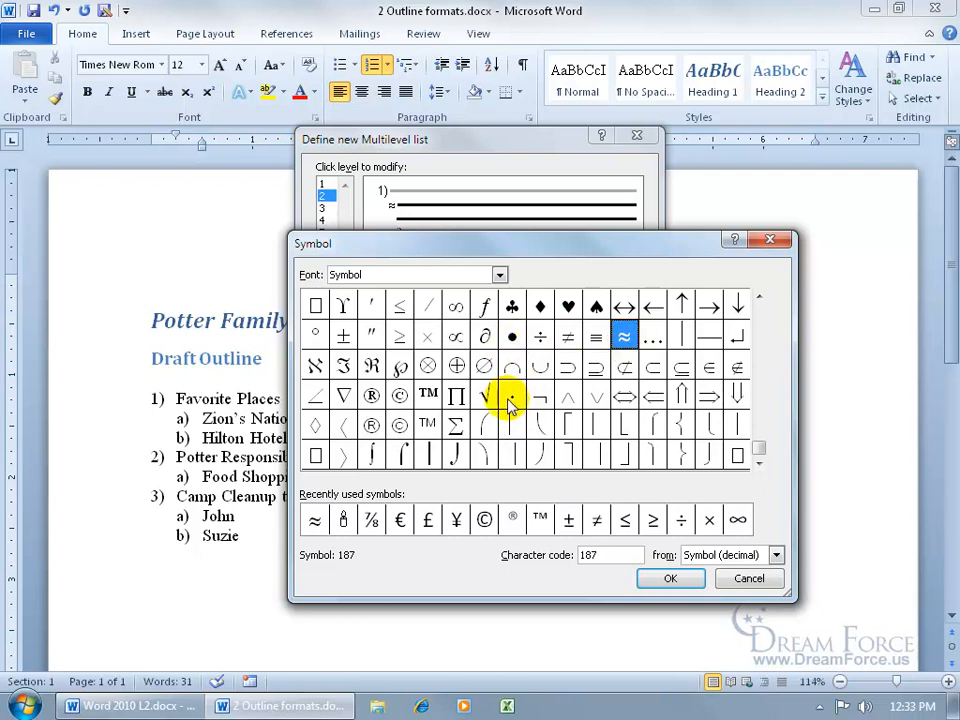
left_click(670, 578)
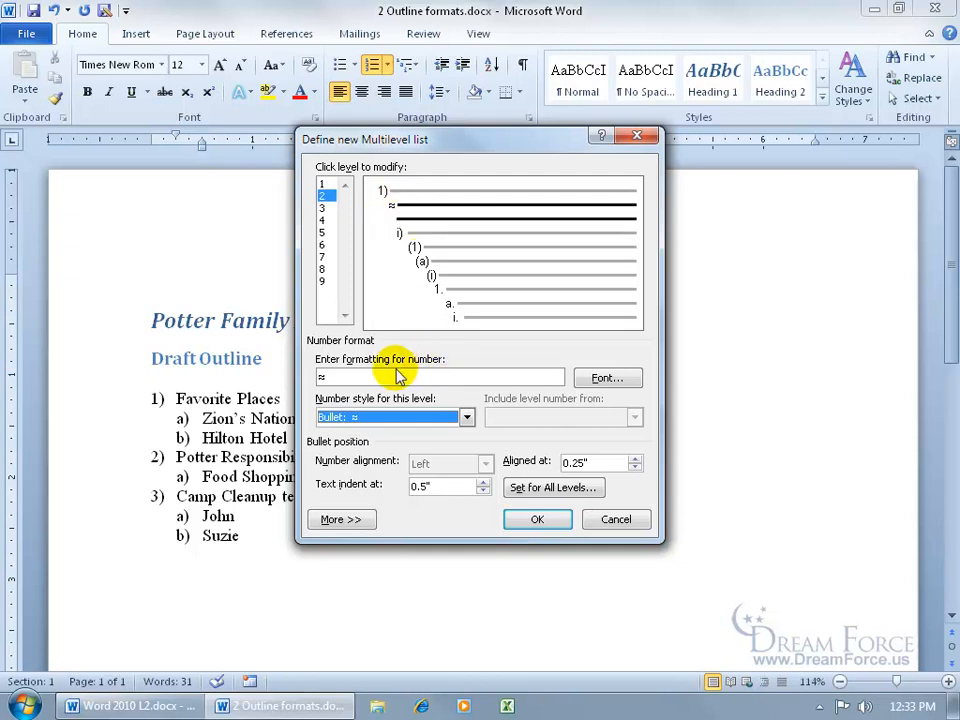
Review the level 2 bullet's font settings and the additional list options, and apply the new multilevel list definition to the outline.
left_click(610, 380)
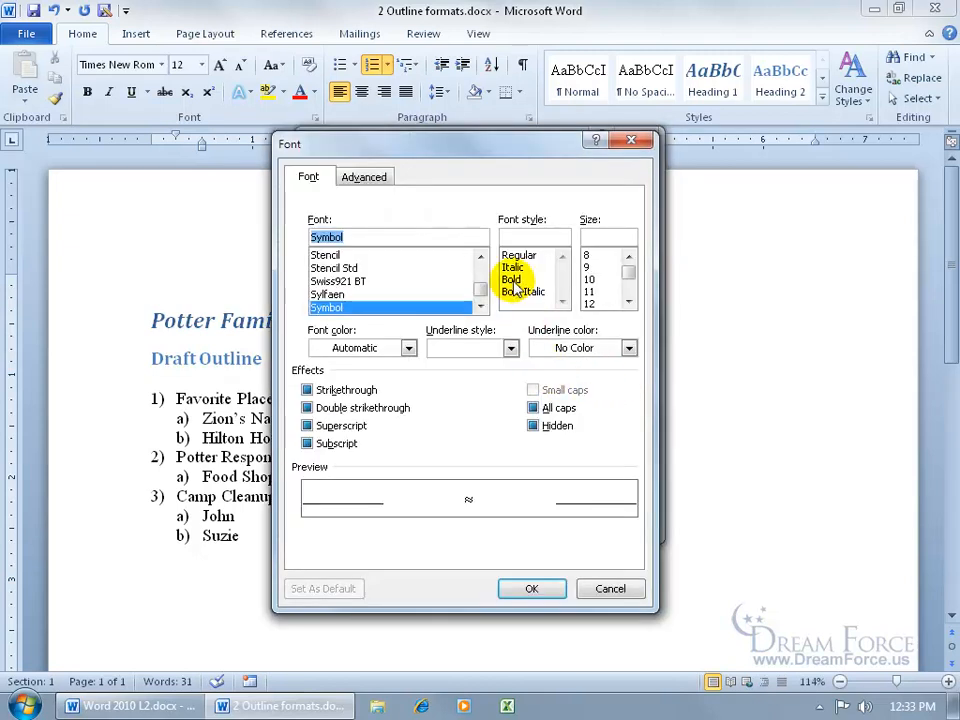
left_click(605, 590)
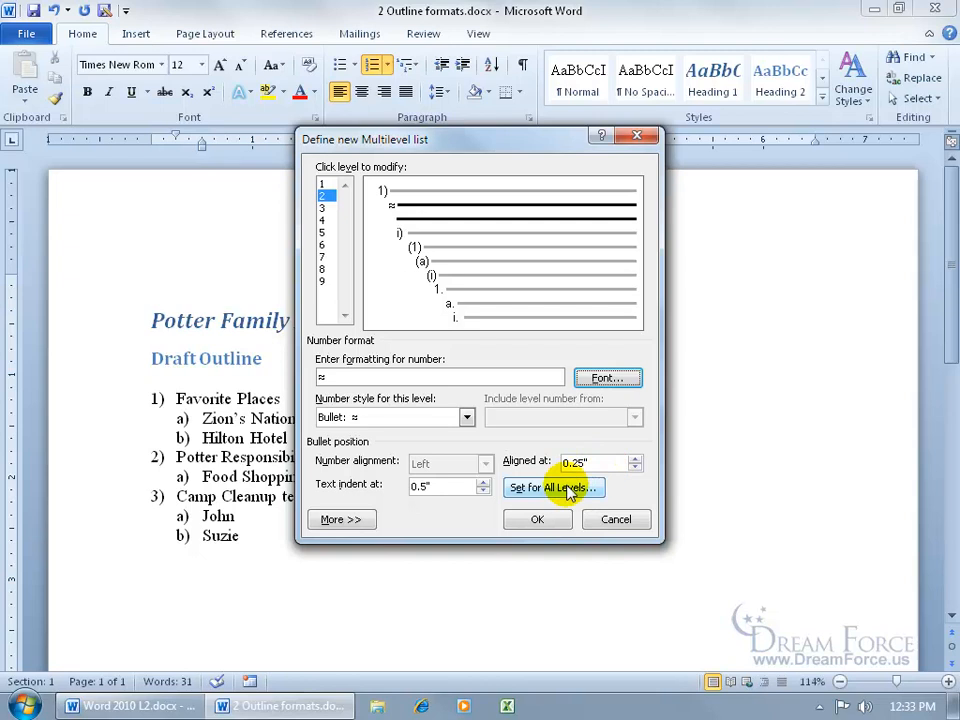
left_click(360, 520)
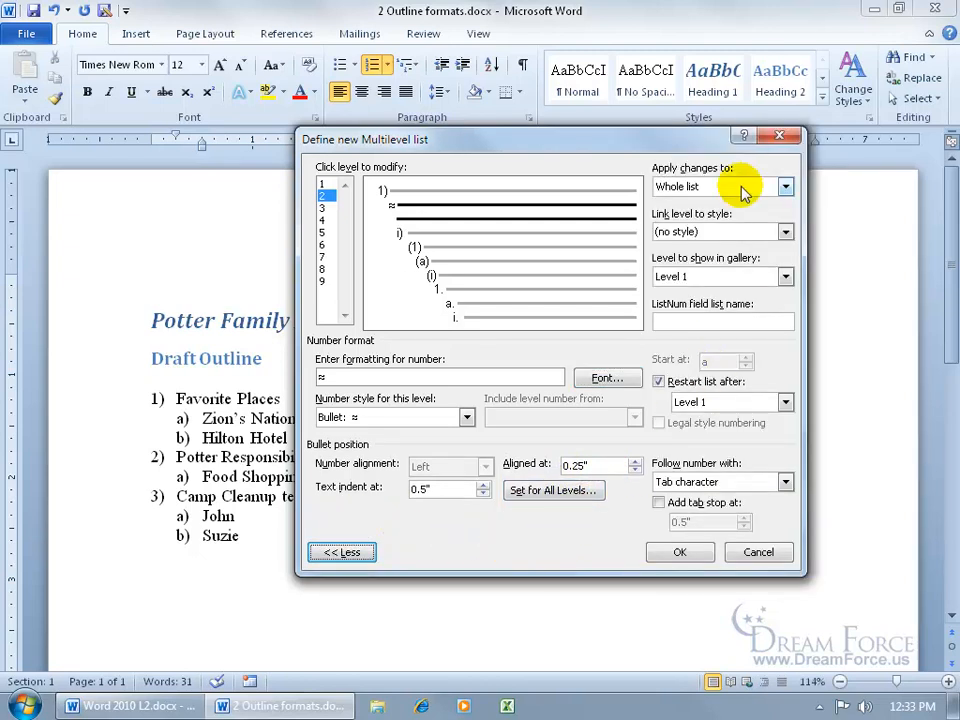
left_click(785, 187)
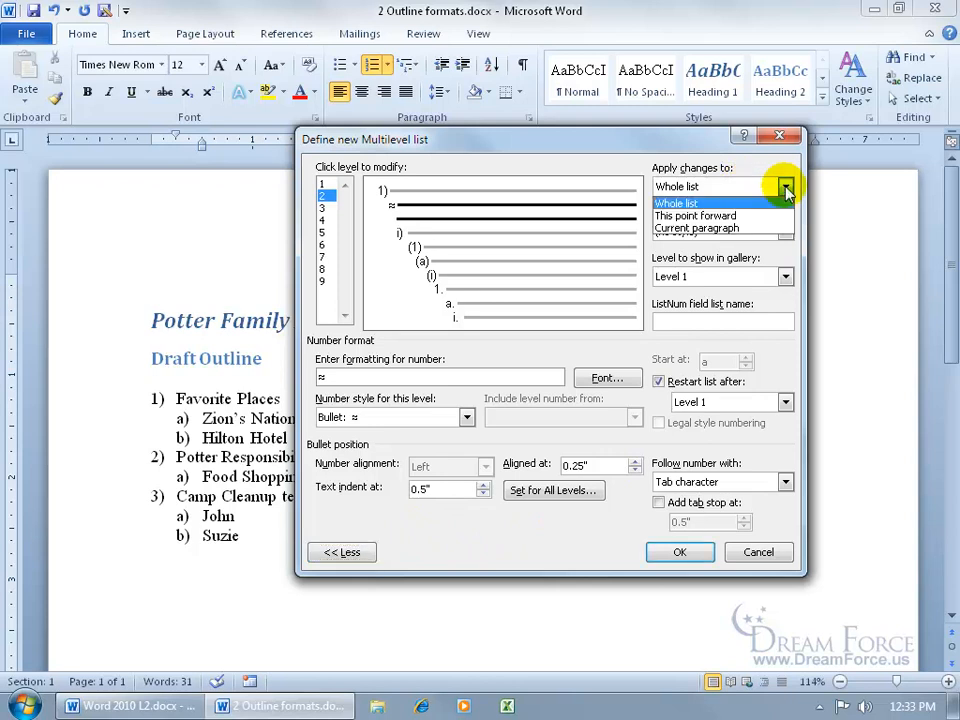
left_click(787, 188)
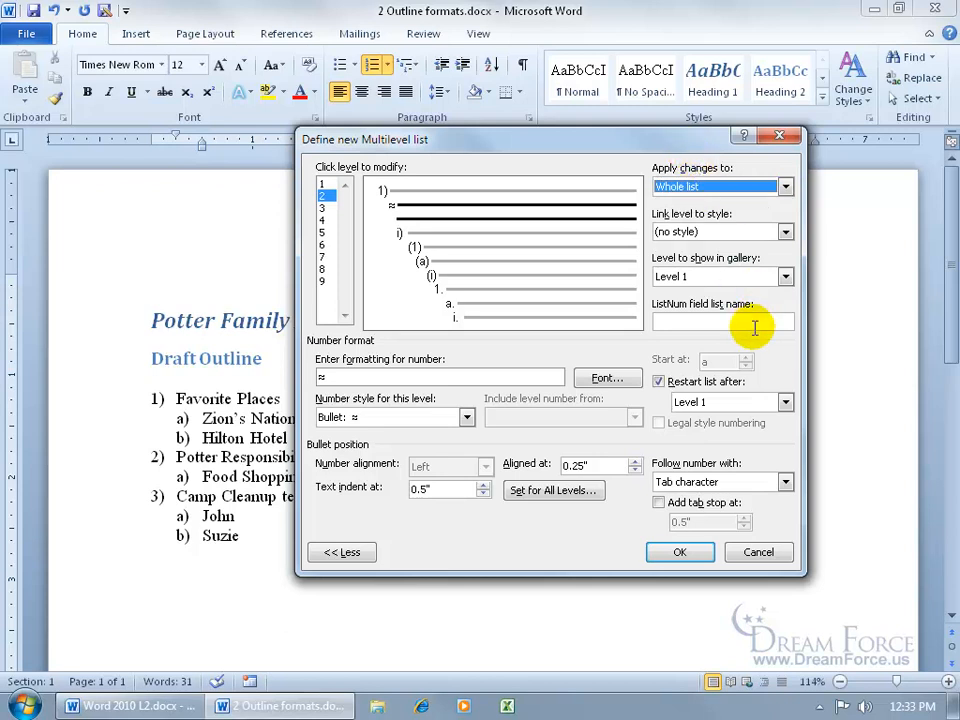
left_click(342, 552)
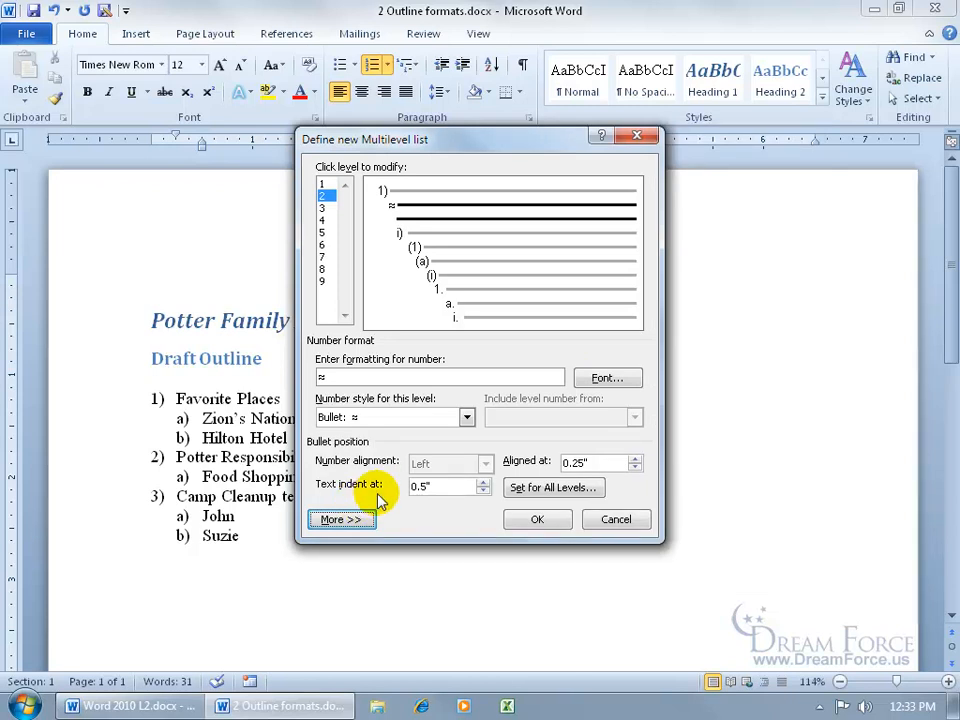
left_click(537, 519)
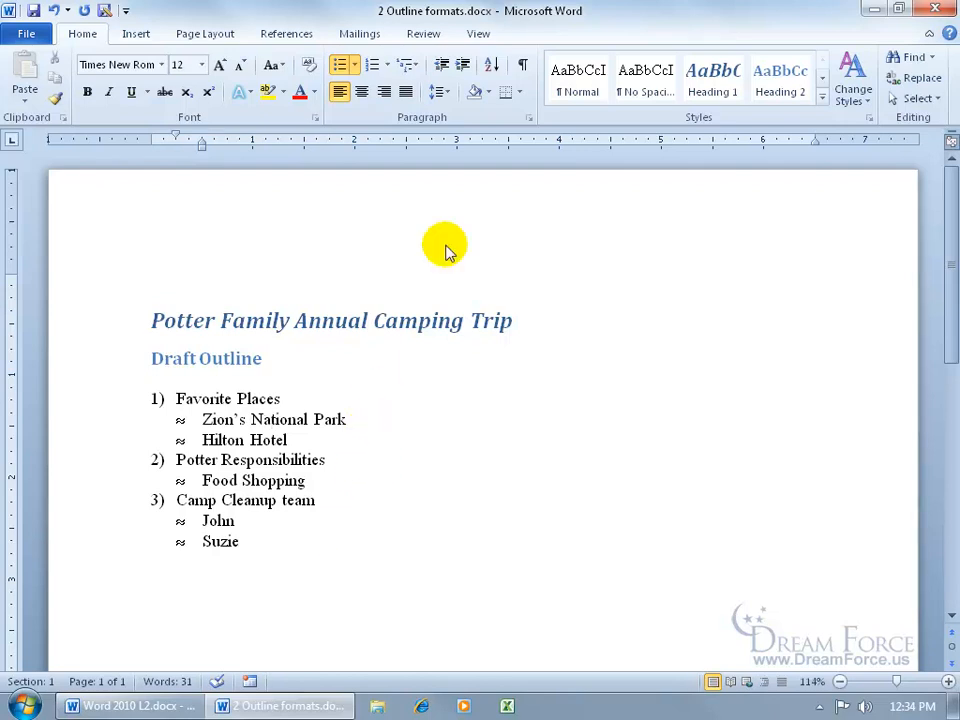
Save the document's custom multilevel list with the ≈ second level in the list library.
left_click(408, 64)
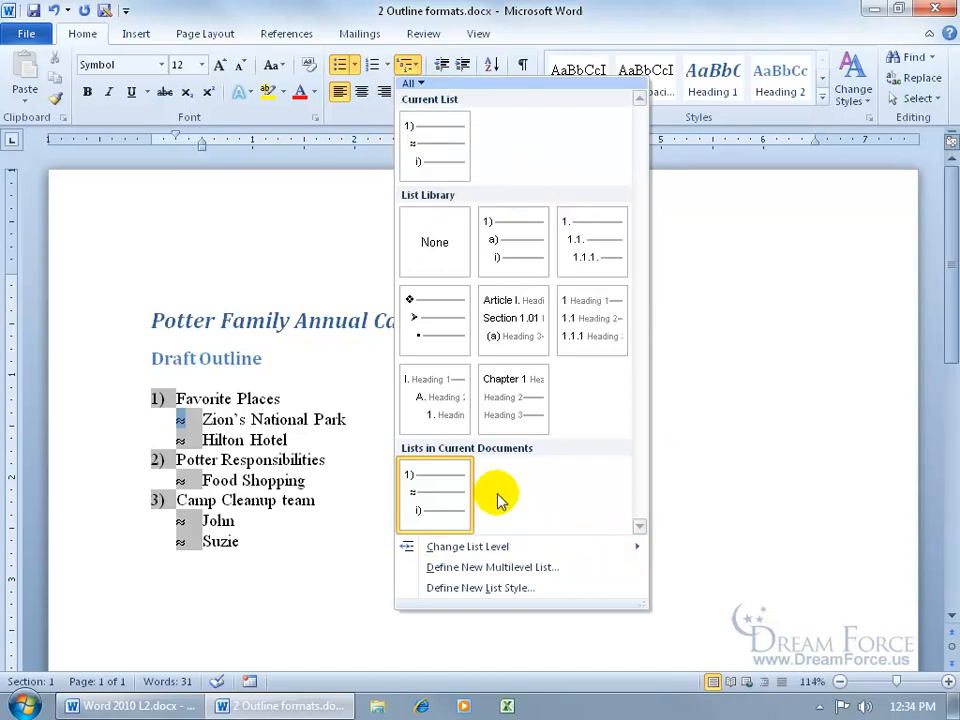
right_click(437, 492)
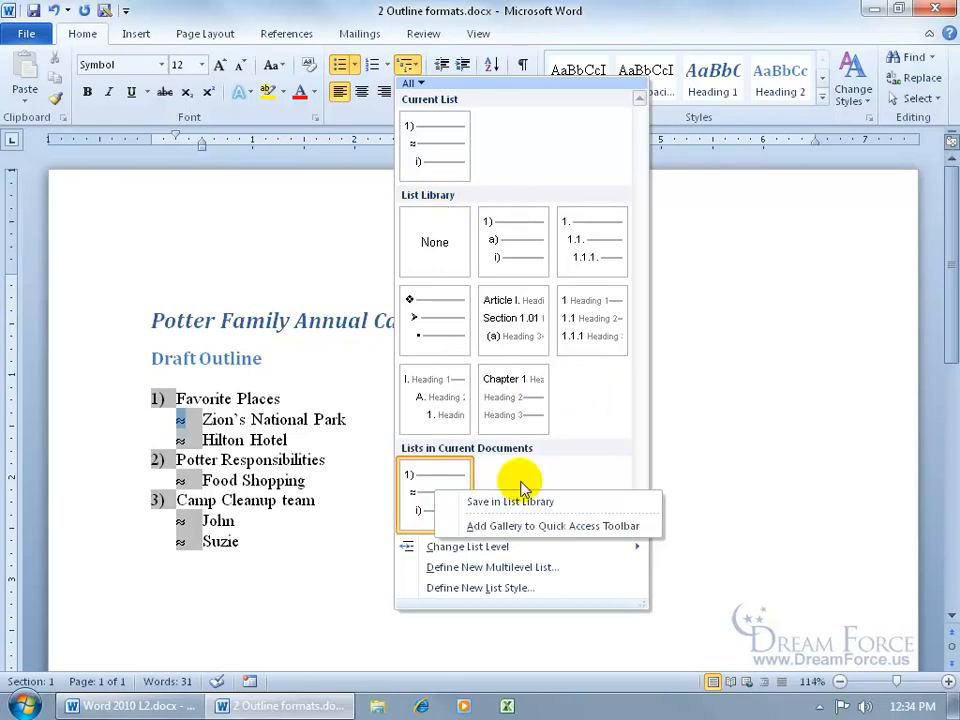
left_click(482, 503)
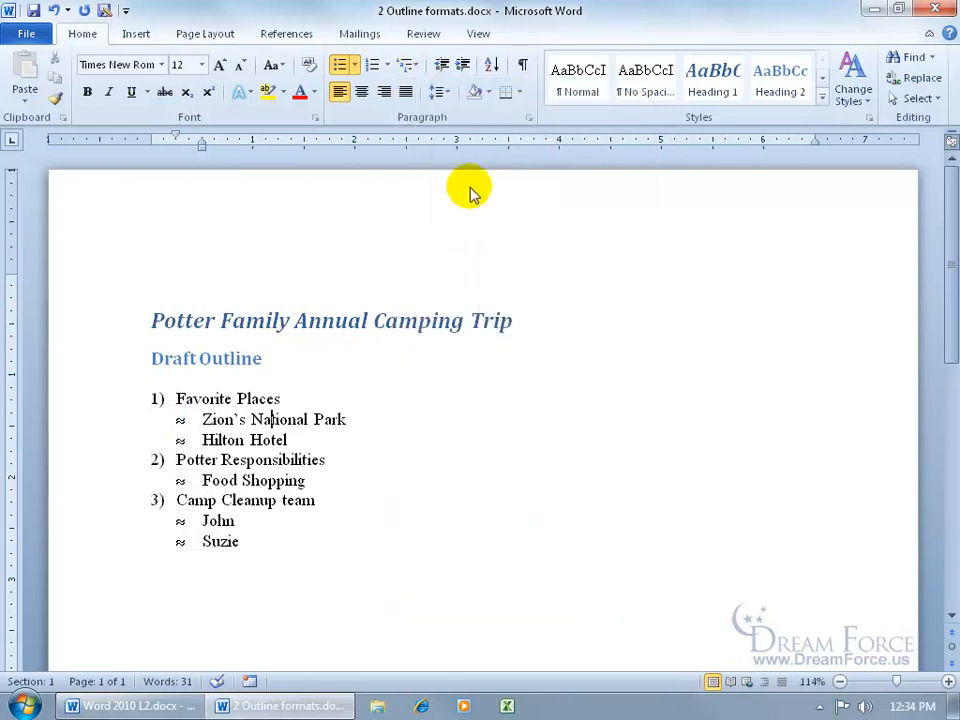
Preview the saved ≈ multilevel list in the list library of the outline document.
left_click(407, 64)
mouse_move(577, 410)
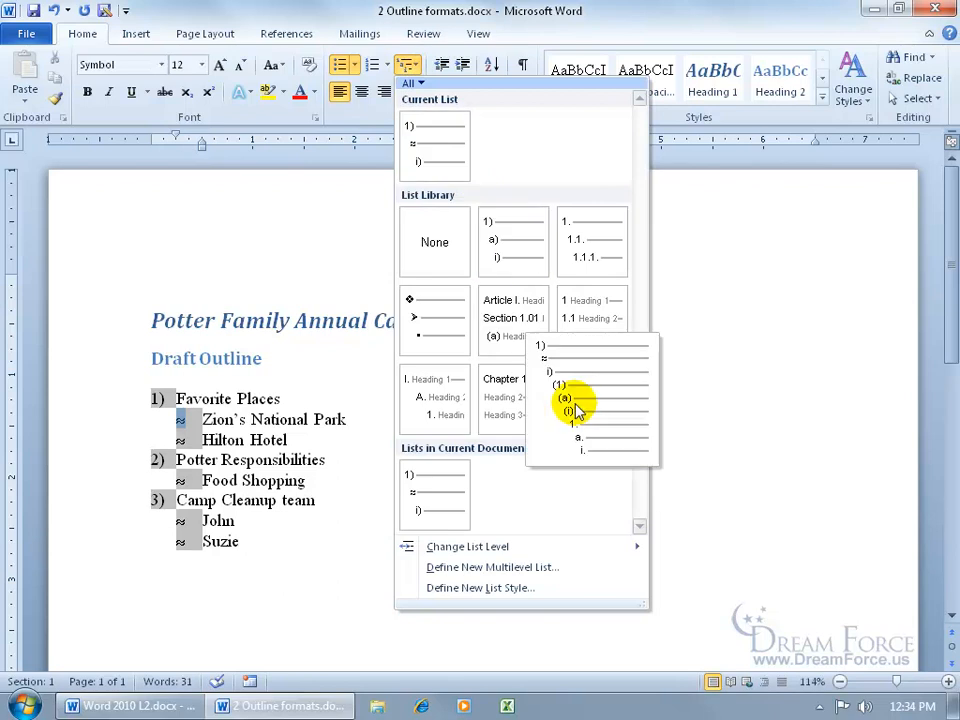
left_click(272, 422)
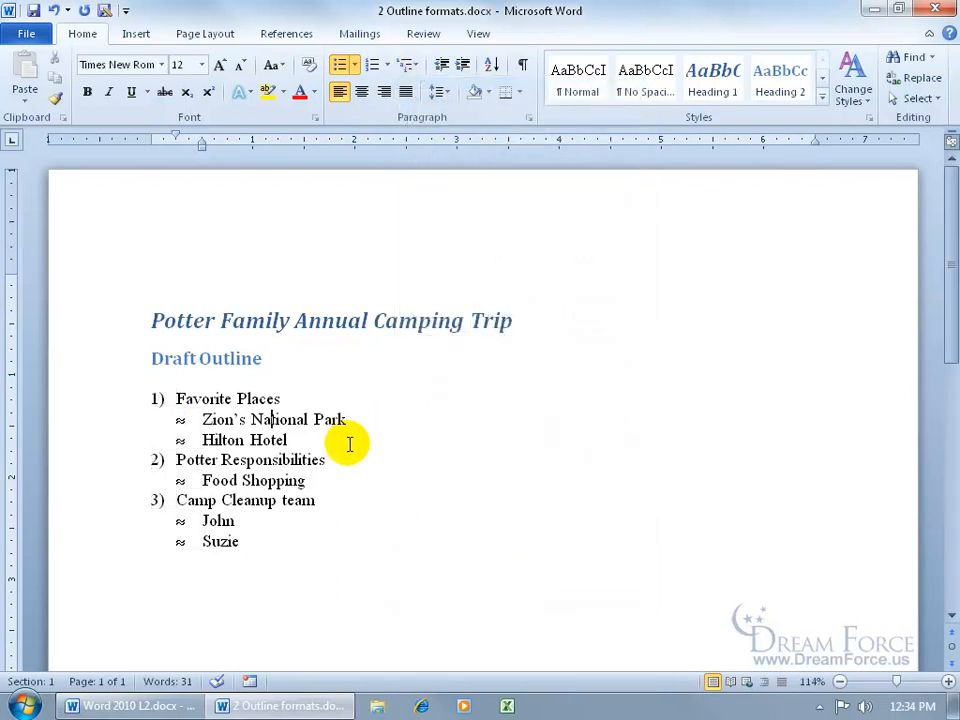
Create a blank document, check that its list library offers the saved ≈ multilevel list, and close the document.
left_click(38, 34)
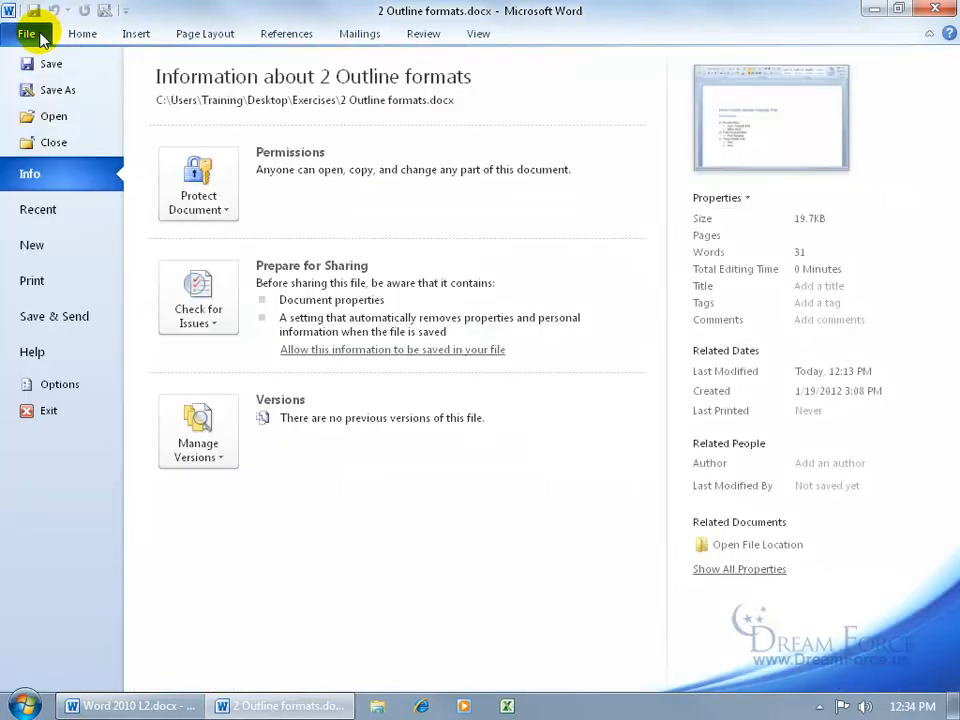
left_click(52, 245)
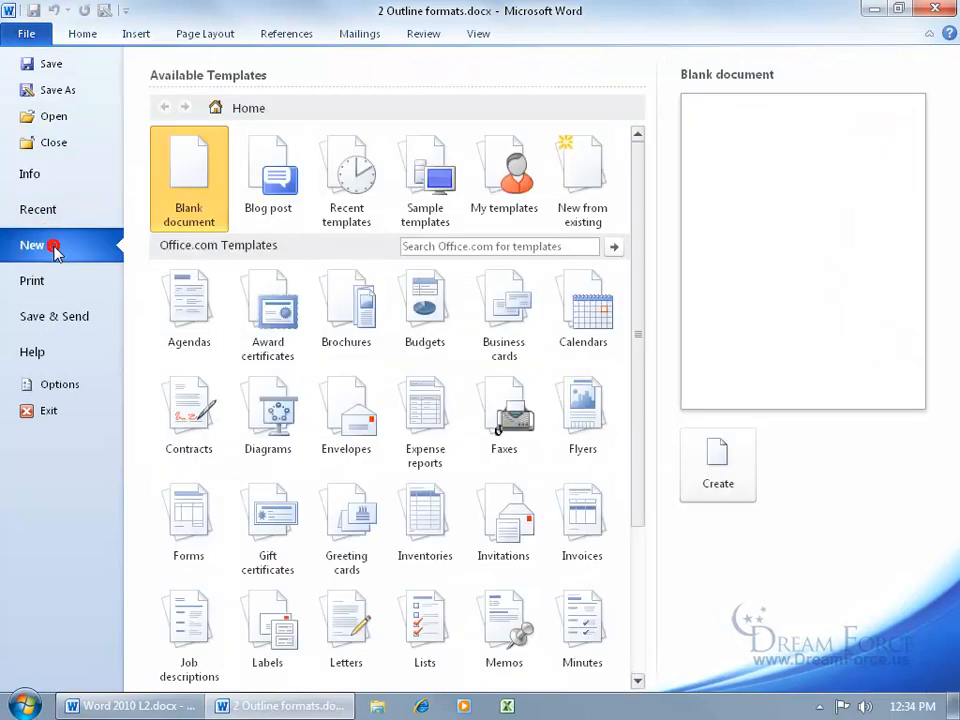
double_click(190, 170)
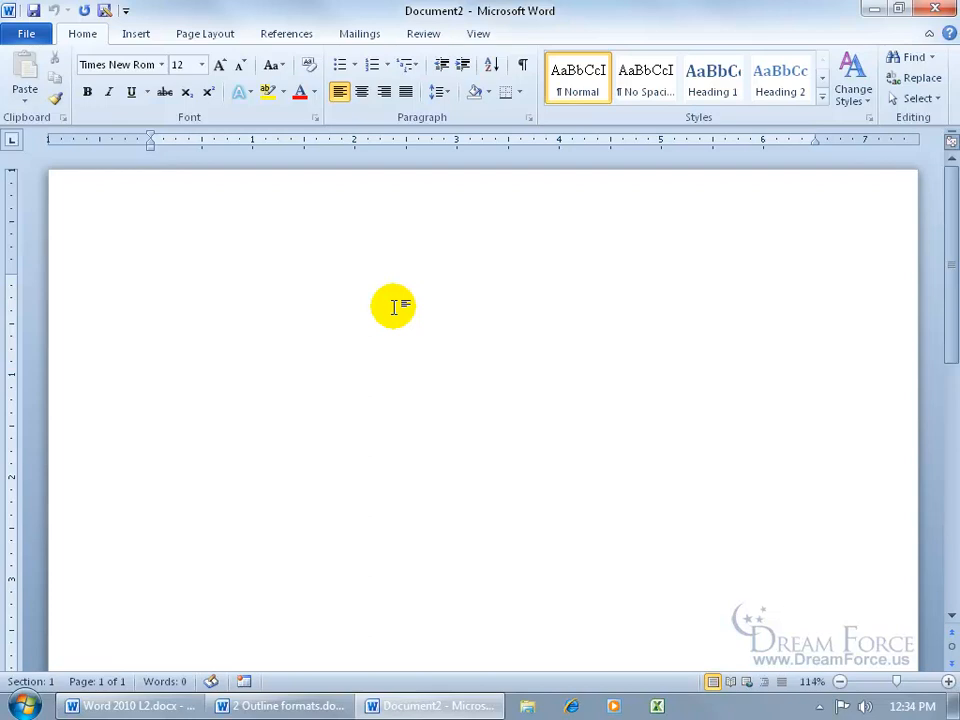
left_click(410, 66)
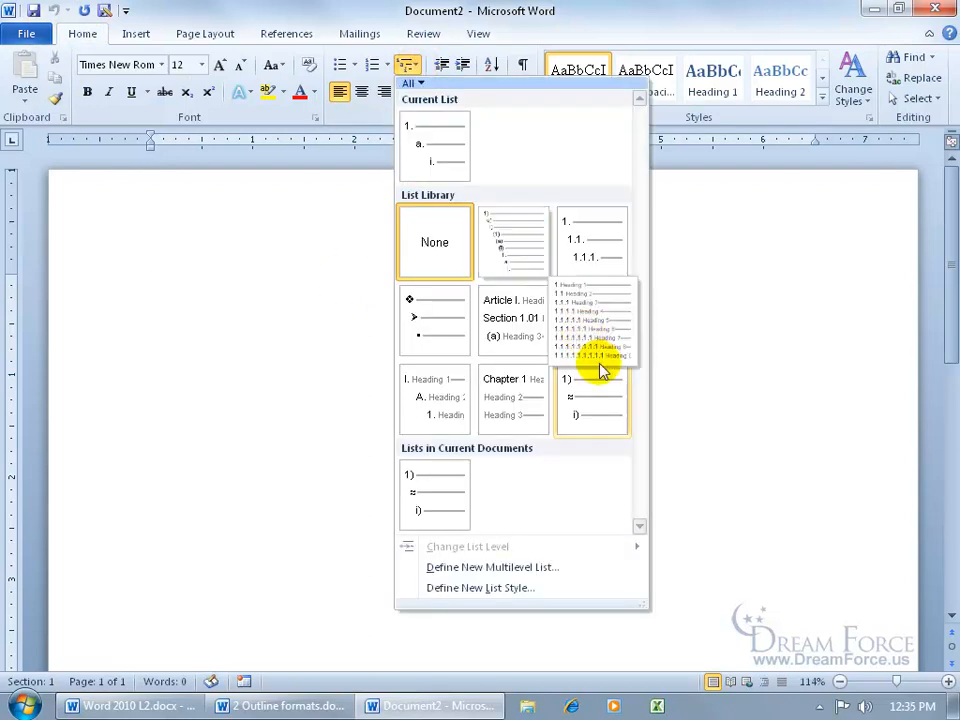
mouse_move(607, 412)
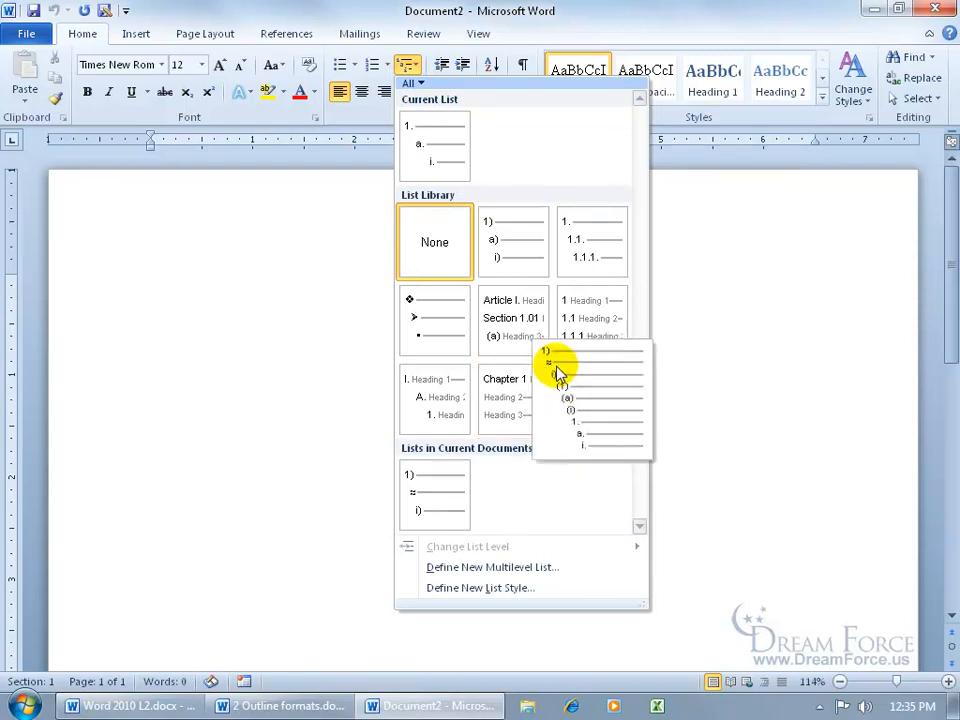
left_click(731, 322)
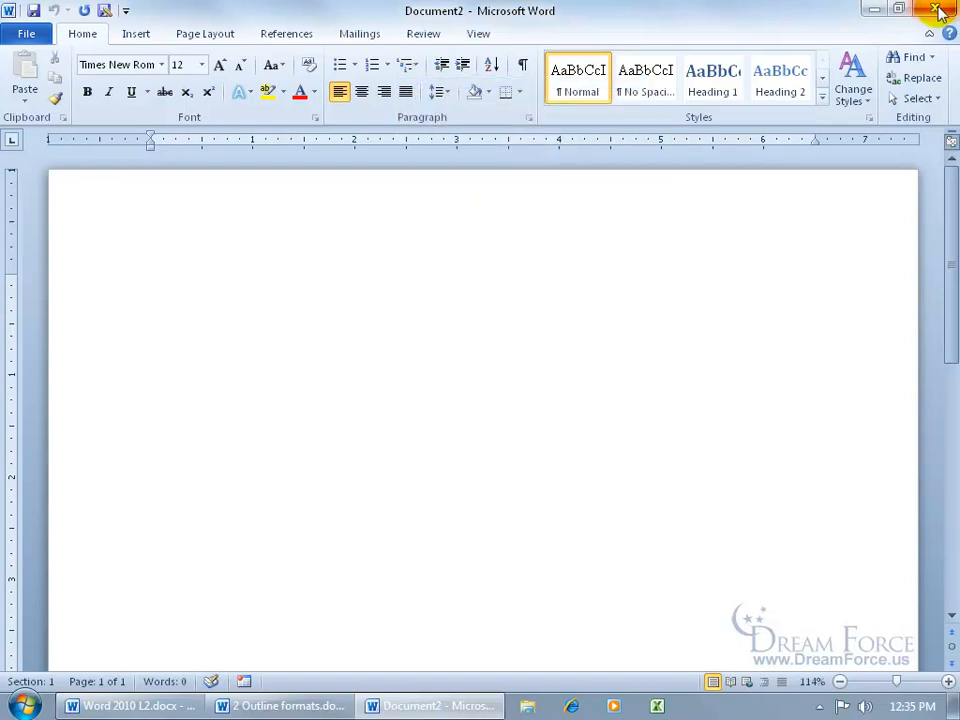
left_click(935, 9)
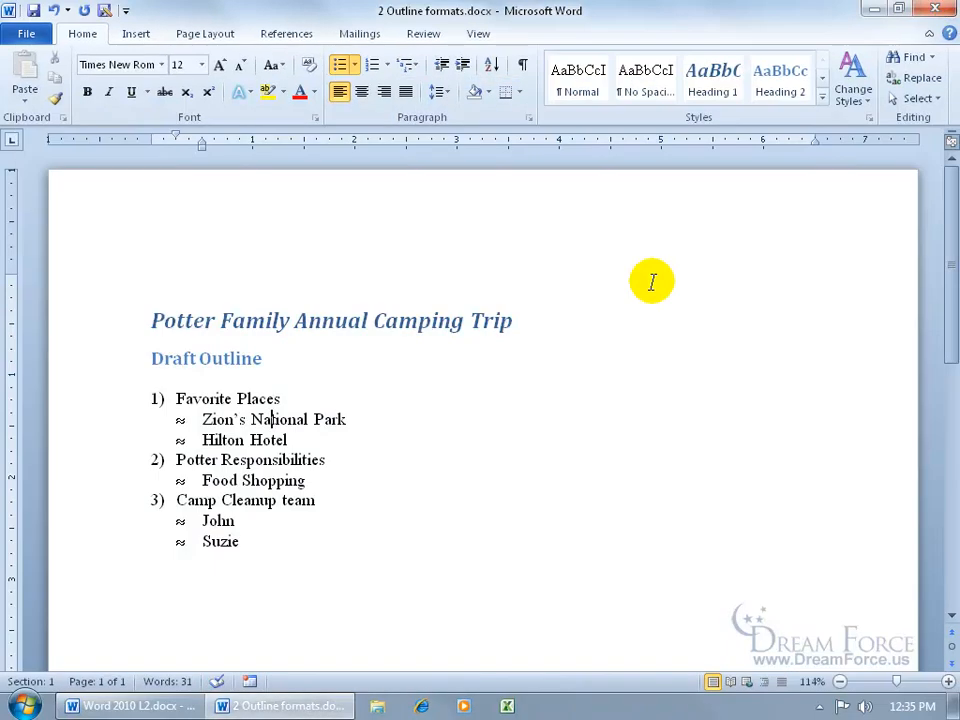
Remove the custom ≈ multilevel list from the list library.
left_click(411, 66)
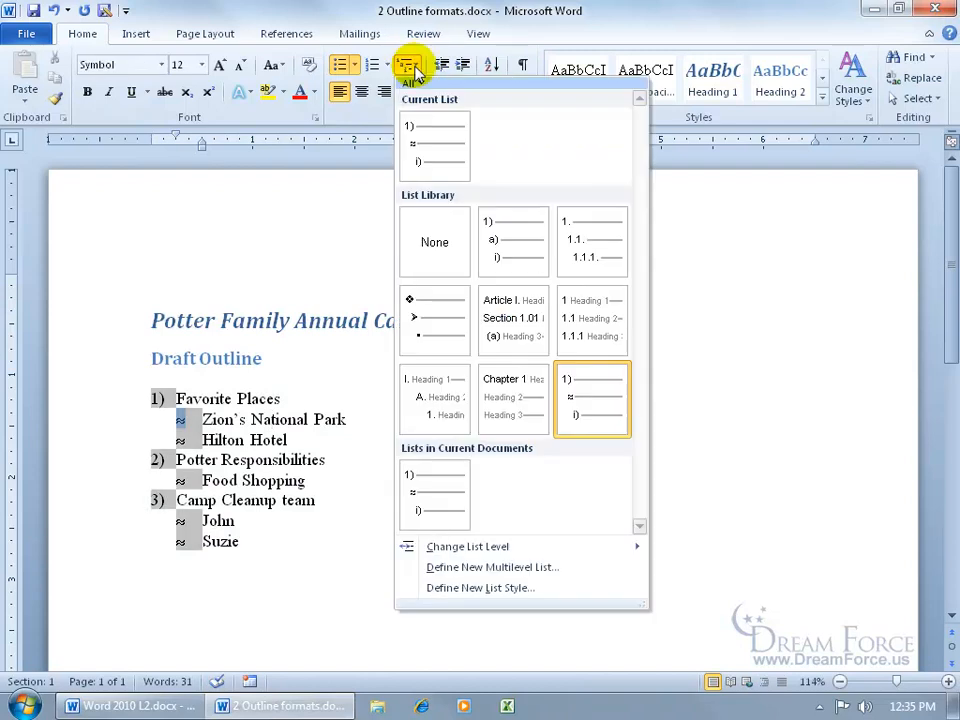
right_click(578, 400)
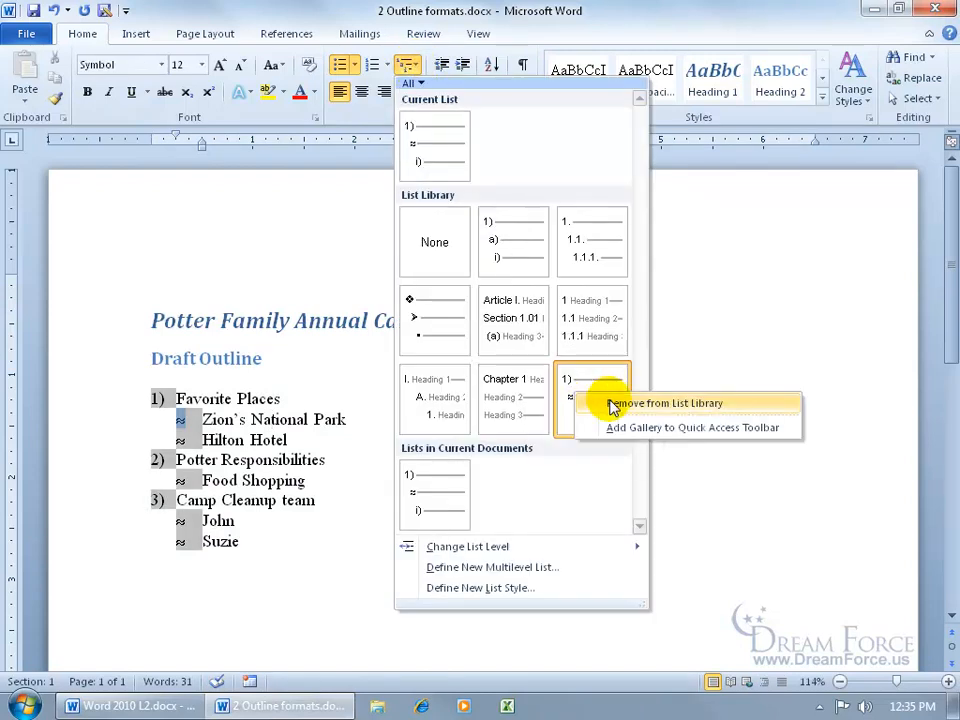
left_click(612, 404)
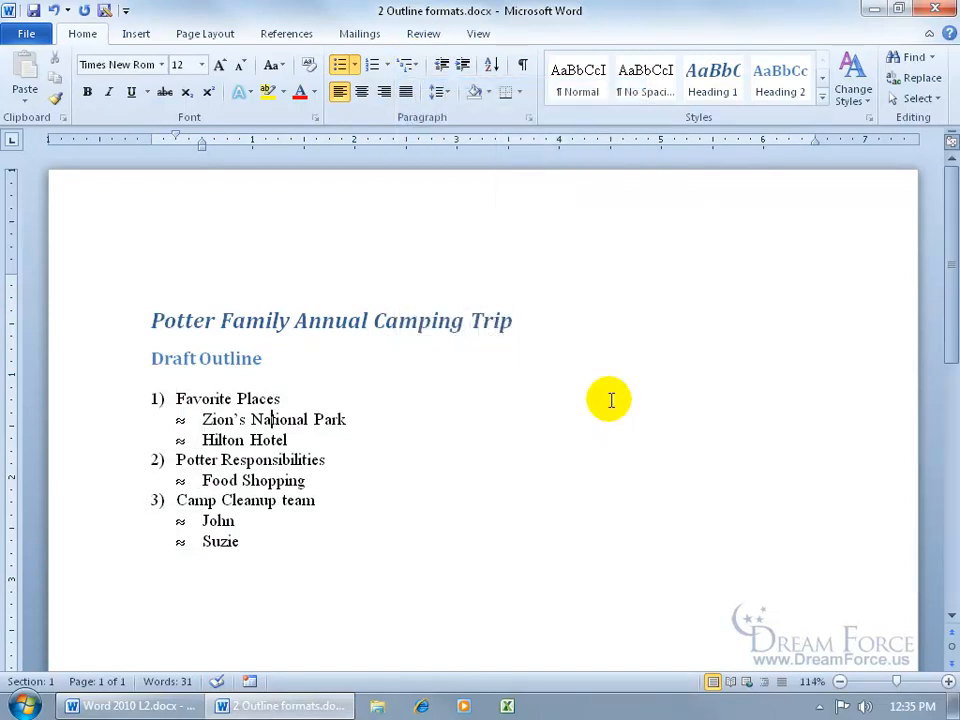